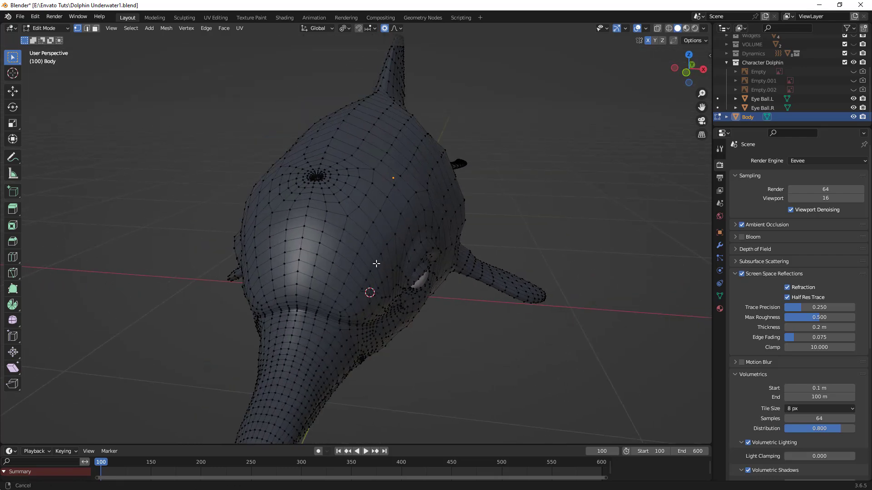
Switch to the UV Editing workspace and select all of the dolphin body's geometry to display its UV layout
click(211, 17)
scroll(247, 243, up, 2)
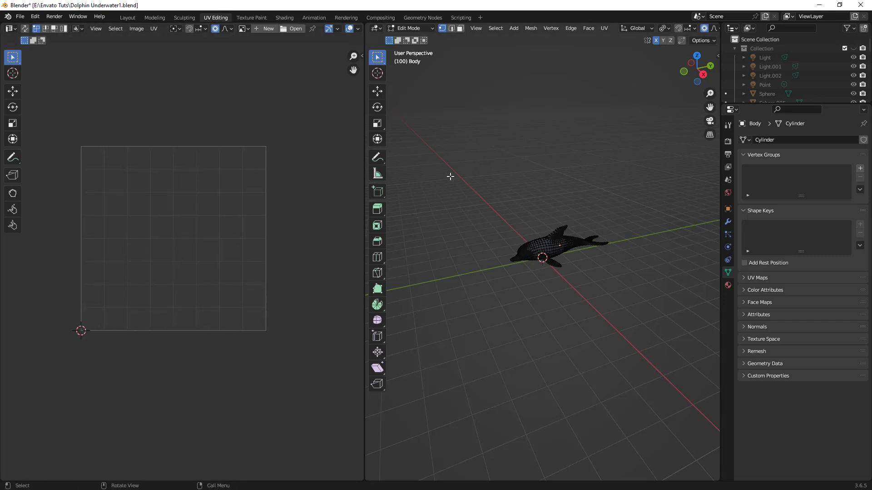
key(a)
key(a)
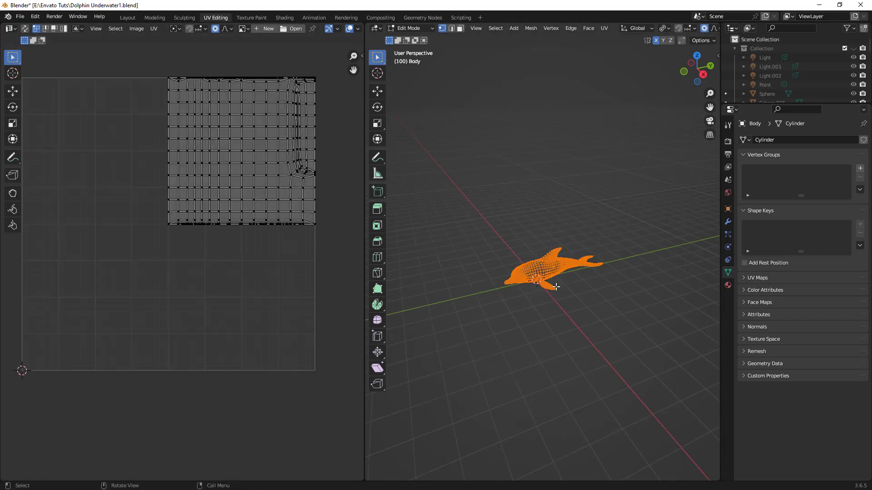
shift+middle_drag(554, 287, 553, 285)
shift+middle_drag(301, 230, 299, 301)
scroll(284, 130, up, 2)
scroll(284, 130, down, 2)
shift+middle_drag(266, 276, 259, 282)
Select the edge loop running lengthwise along the centre of the dolphin's body, from the beak over the head and dorsal fin
middle_drag(577, 367, 594, 301)
scroll(620, 368, up, 4)
scroll(570, 337, up, 4)
middle_drag(585, 314, 582, 291)
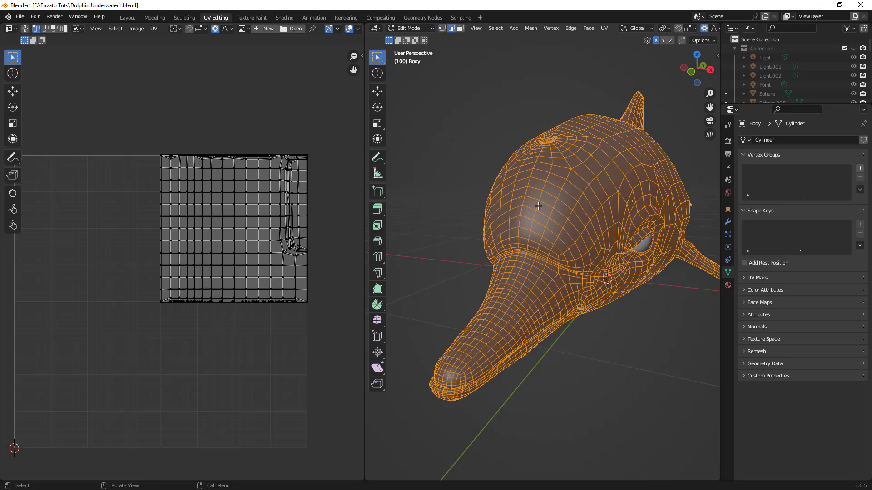
alt+click(523, 200)
middle_drag(535, 297, 572, 351)
scroll(614, 297, down, 4)
scroll(572, 343, up, 4)
scroll(584, 345, down, 2)
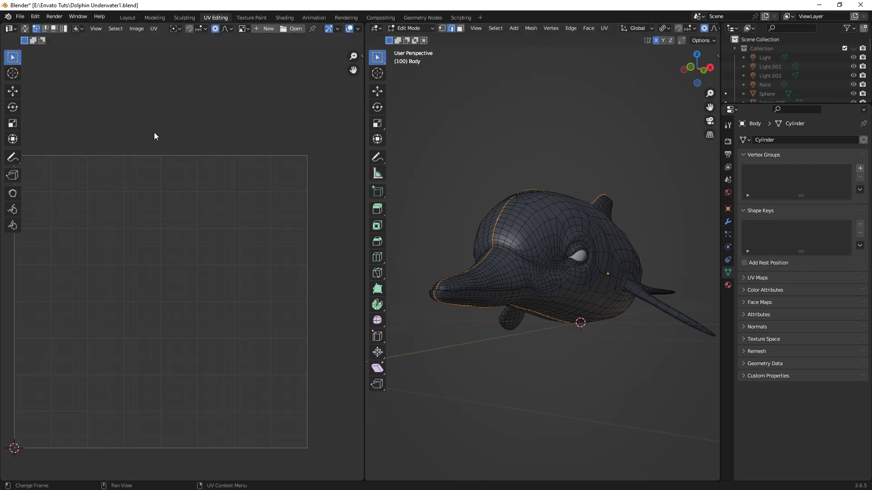
Mark the selected centre edge loop of the body as a seam
middle_drag(456, 230, 557, 221)
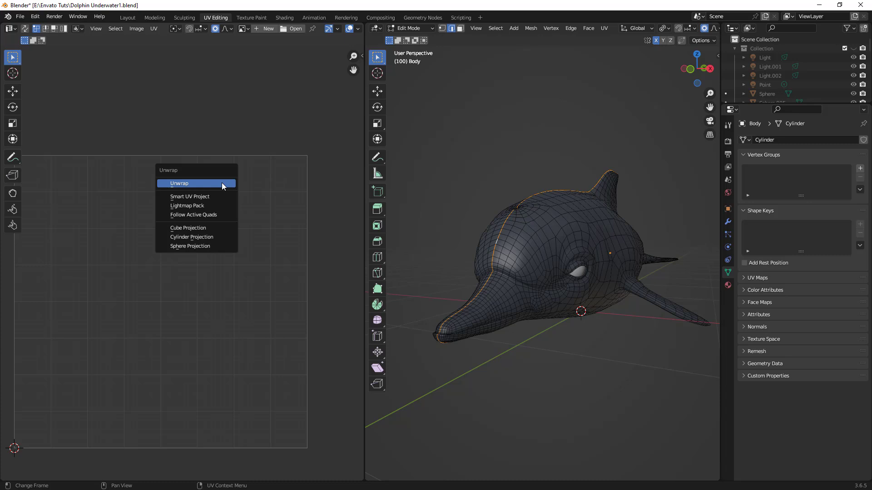
click(222, 183)
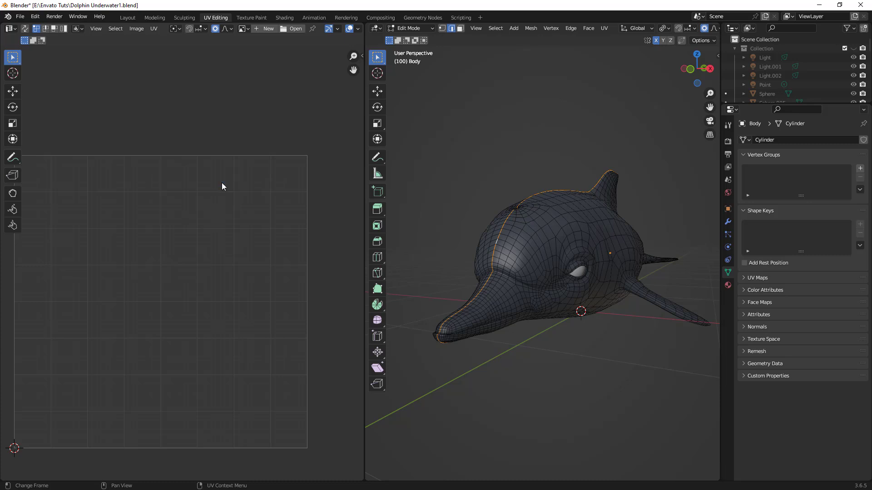
right_click(540, 206)
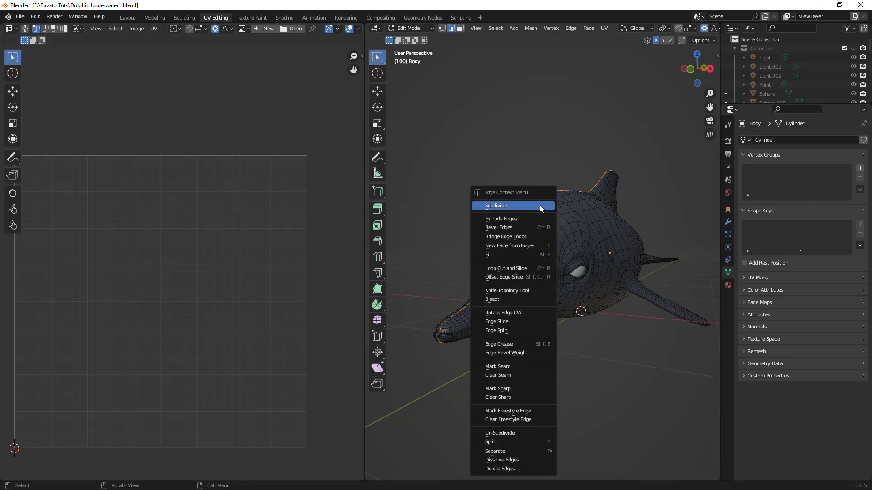
click(525, 366)
Select the entire body mesh and all its UVs, and unwrap them along the centre seam
key(Tab)
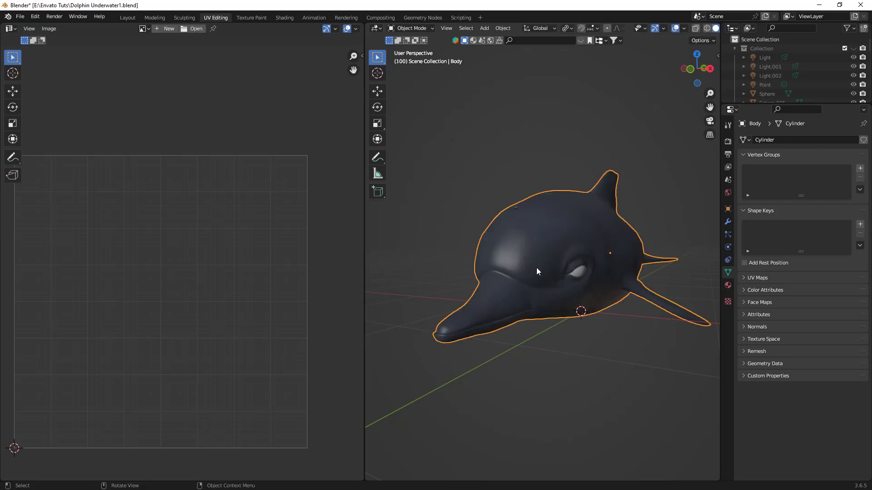
key(Tab)
key(a)
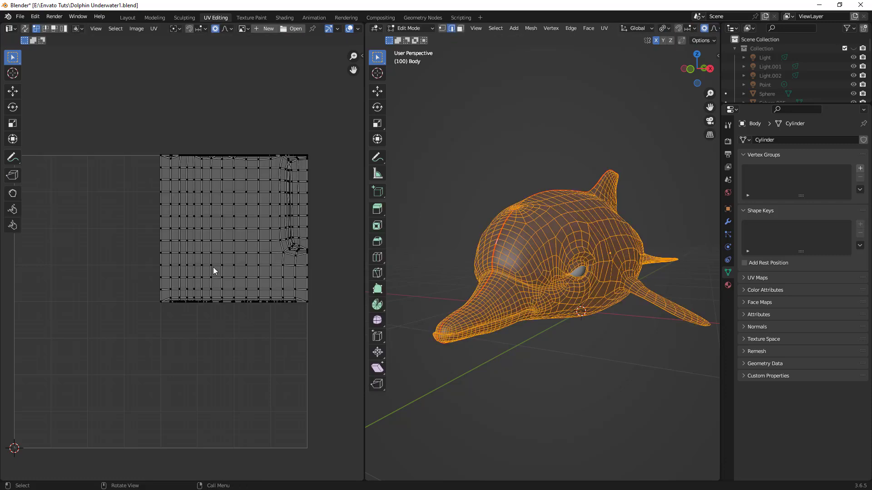
key(a)
right_click(201, 251)
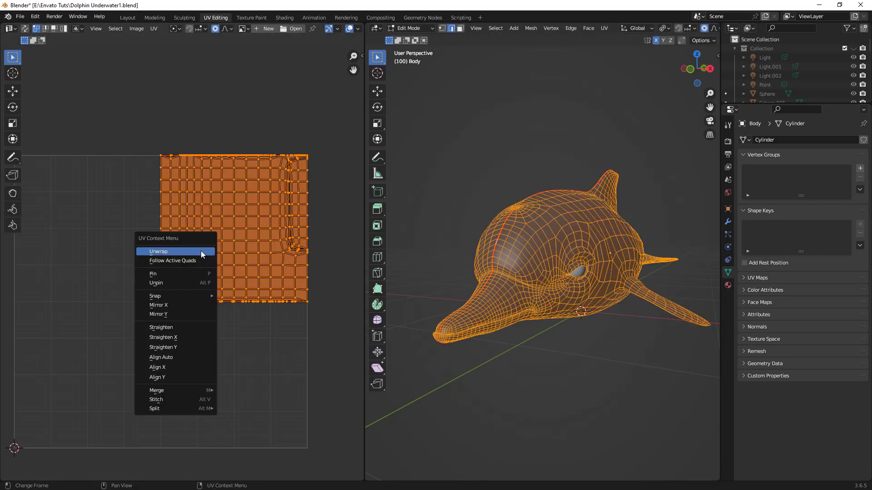
click(201, 251)
scroll(235, 296, down, 2)
scroll(235, 296, up, 2)
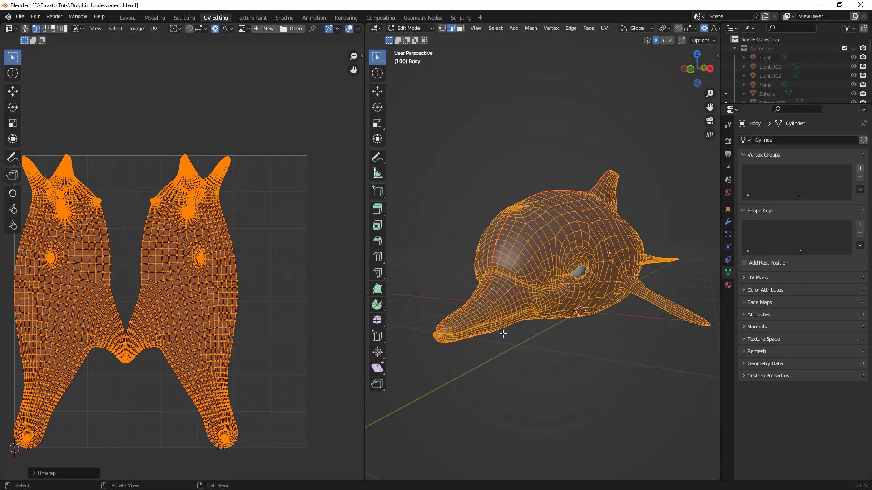
Deselect the UVs and examine the unwrapped layout where the two body halves meet
click(292, 303)
scroll(231, 339, up, 10)
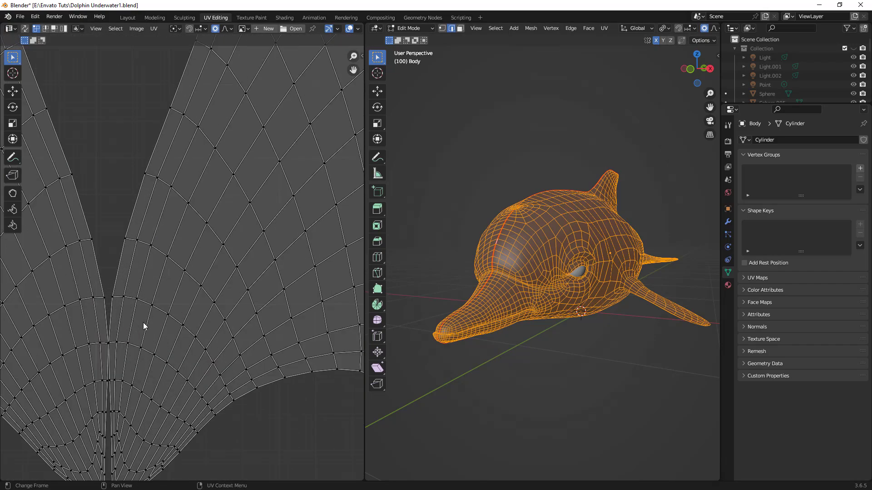
scroll(200, 326, up, 3)
scroll(204, 357, down, 15)
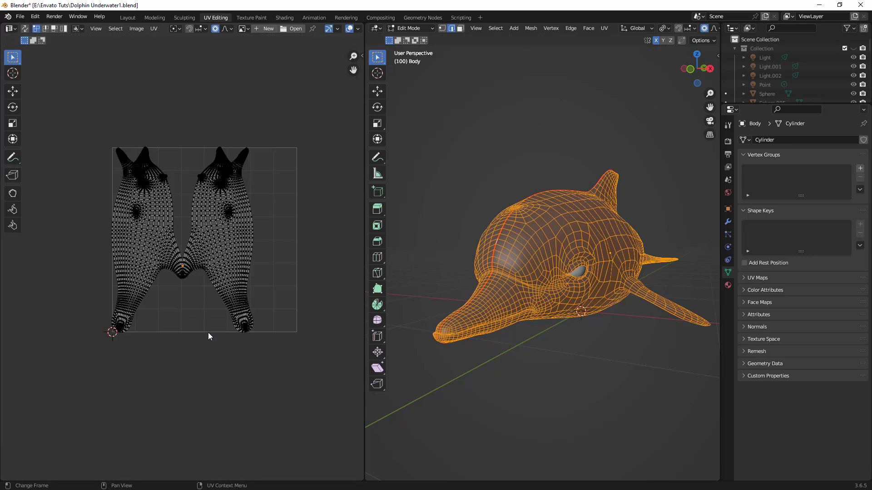
scroll(228, 342, up, 2)
middle_drag(231, 279, 235, 354)
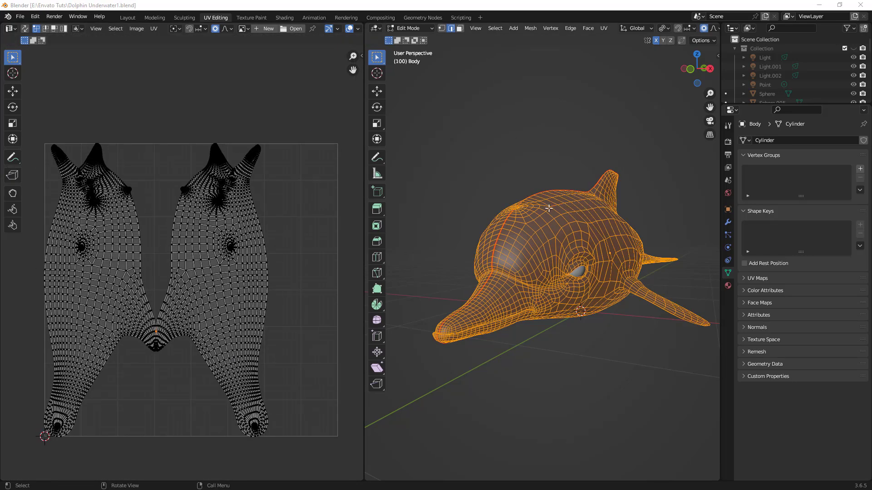
Narrow the UV editor to give the 3D viewport more room, and view the dolphin's centre seam from the front
drag(363, 213, 255, 212)
scroll(204, 233, down, 3)
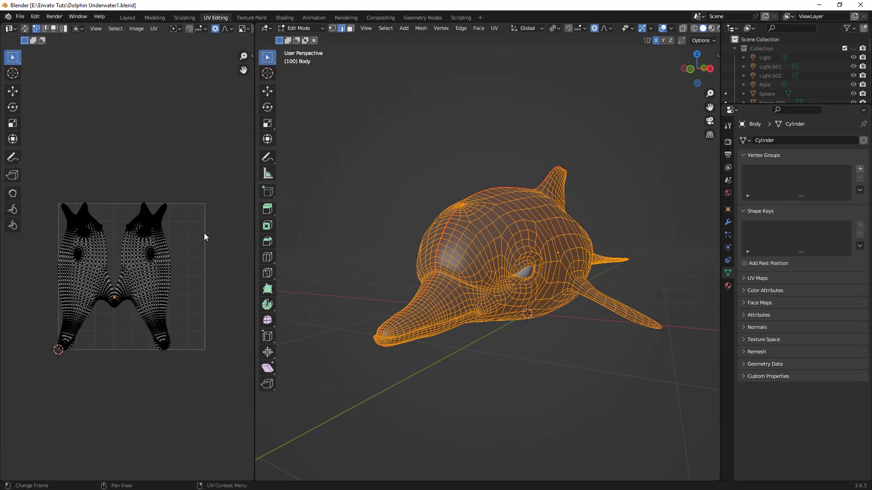
scroll(203, 232, up, 5)
scroll(204, 235, down, 2)
middle_drag(286, 245, 325, 244)
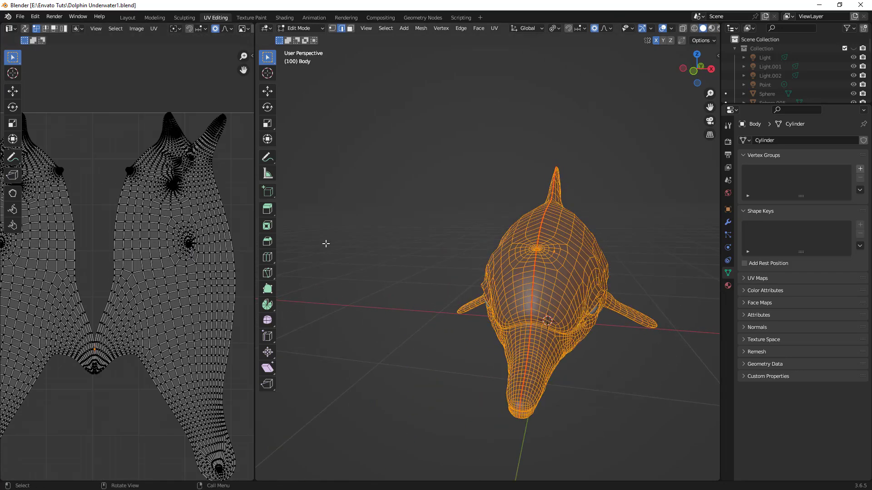
Select the UV island of one body half and move it horizontally away from the other half
key(l)
scroll(187, 268, down, 4)
shift+middle_drag(187, 268, 104, 282)
key(g)
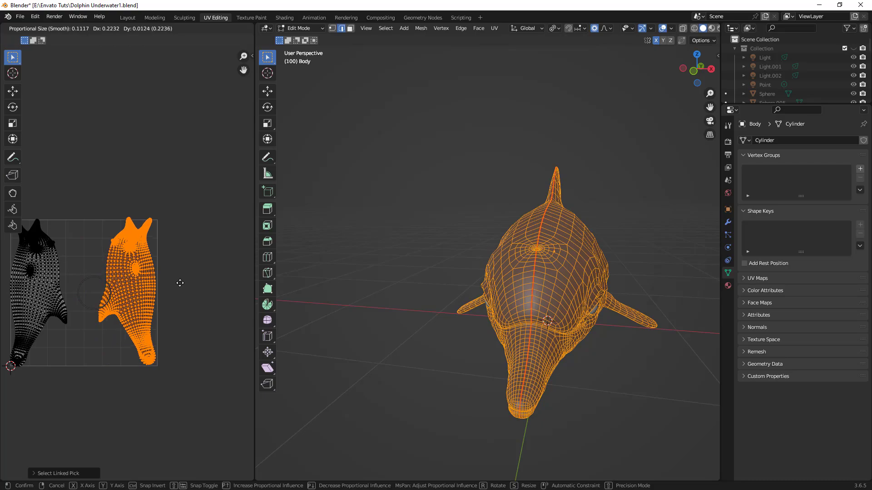
scroll(191, 316, up, 8)
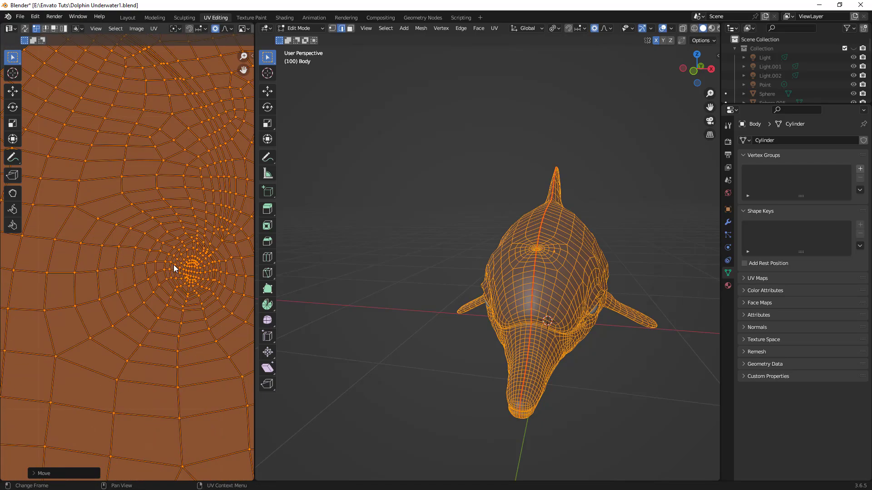
scroll(201, 268, down, 3)
Select the edge loop around the base of the pectoral fins where they join the body
middle_drag(567, 325, 609, 313)
scroll(418, 288, up, 5)
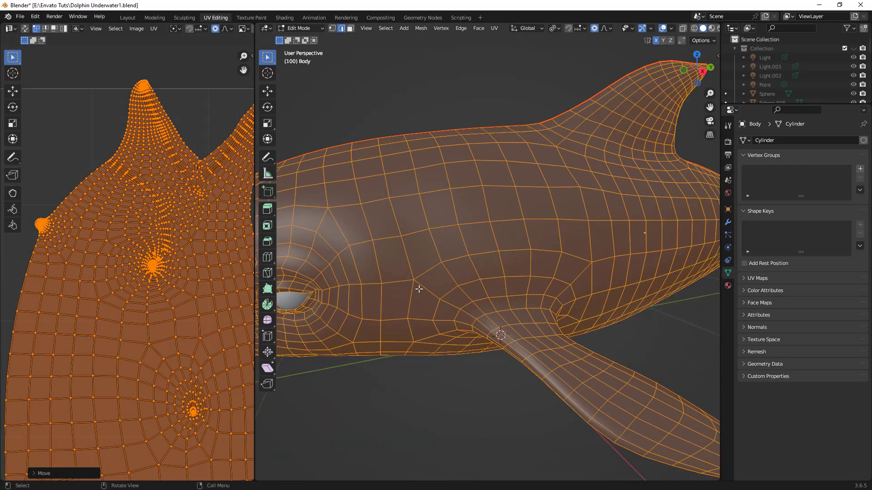
middle_drag(418, 288, 478, 336)
scroll(496, 393, up, 2)
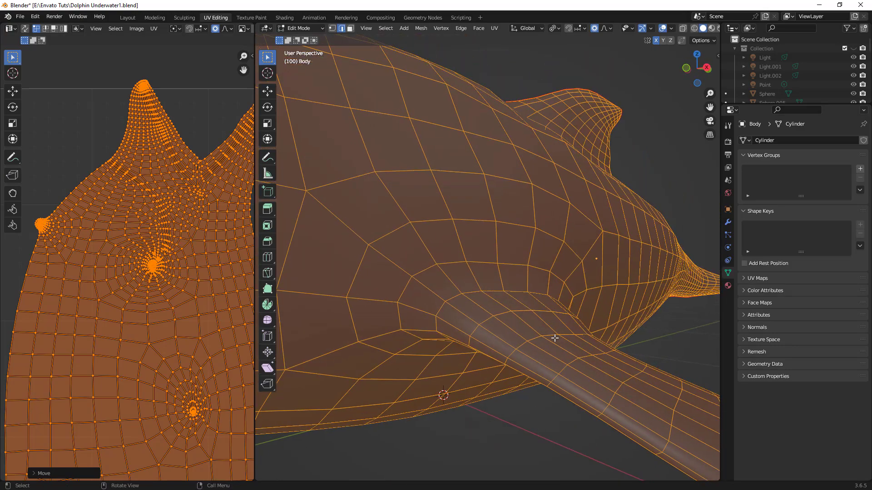
middle_drag(555, 338, 526, 269)
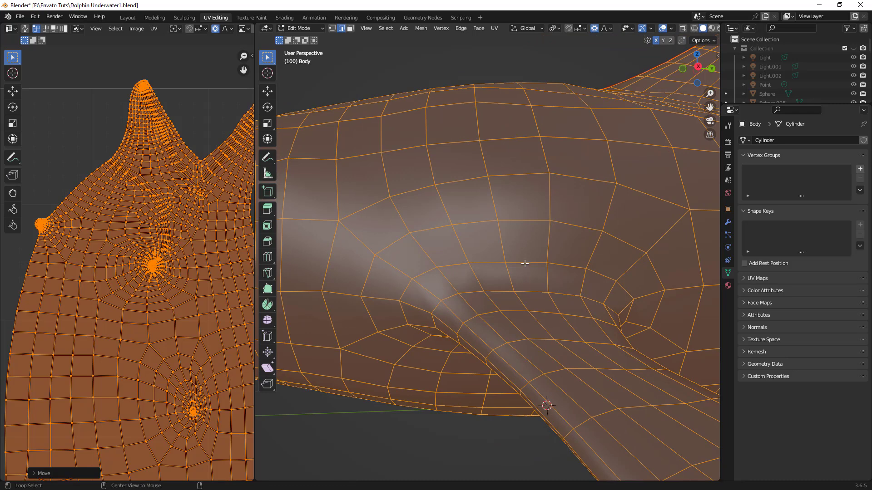
alt+click(525, 263)
scroll(522, 272, down, 5)
middle_drag(511, 305, 550, 321)
mouse_move(498, 325)
middle_down()
mouse_move(375, 304)
mouse_move(516, 306)
mouse_move(472, 288)
mouse_move(505, 314)
middle_up()
scroll(456, 283, up, 6)
scroll(403, 222, down, 8)
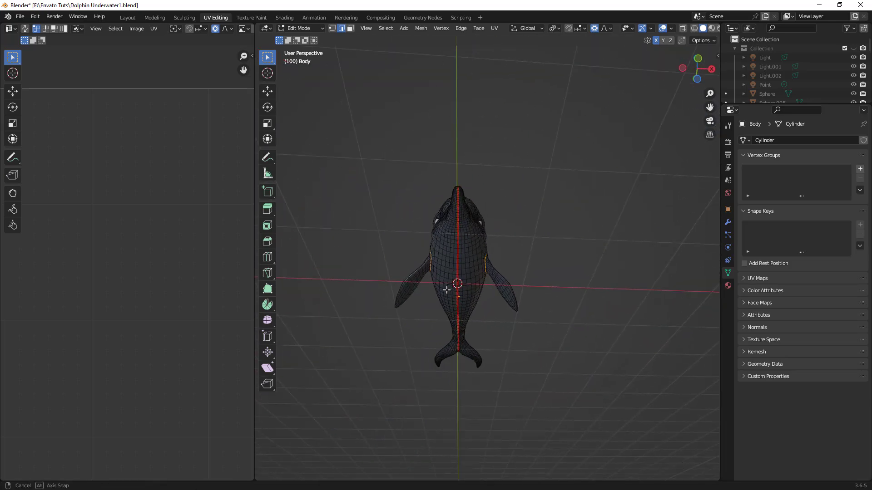
Extend the selection with shortest edge paths along the rear edge of both pectoral fins, from the base loops to the tips
middle_drag(447, 289, 453, 259)
scroll(468, 291, up, 5)
scroll(467, 288, down, 5)
scroll(497, 295, up, 8)
scroll(495, 298, down, 5)
scroll(516, 312, up, 4)
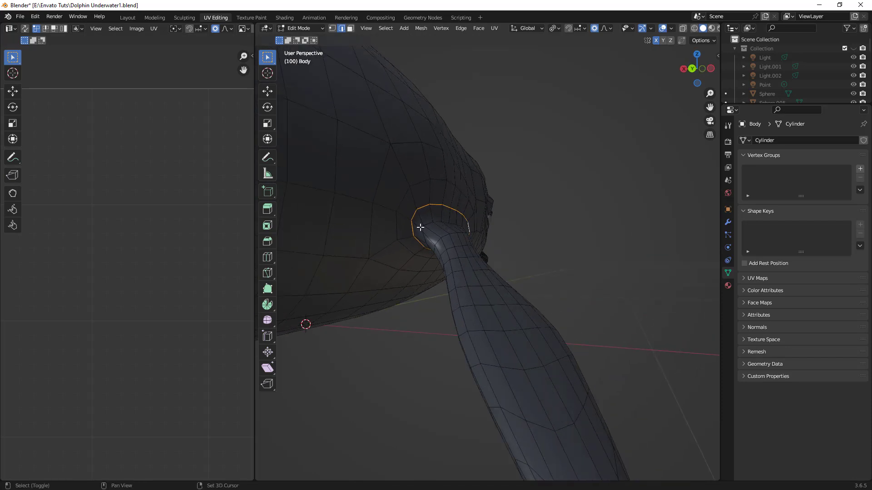
middle_drag(441, 308, 447, 309)
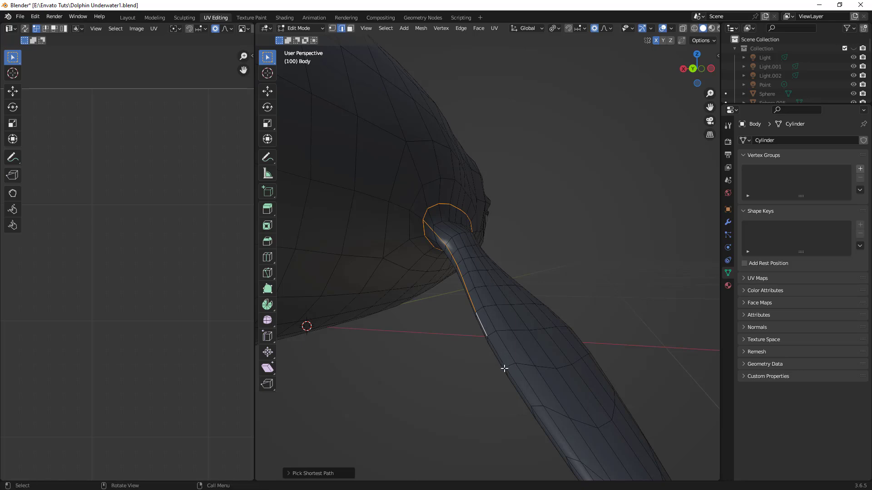
middle_drag(504, 368, 449, 314)
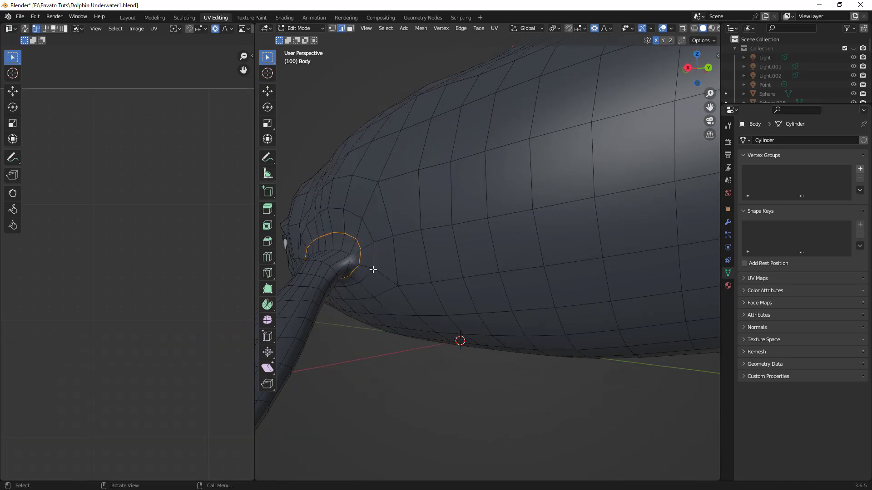
ctrl+click(314, 317)
middle_drag(313, 317, 477, 291)
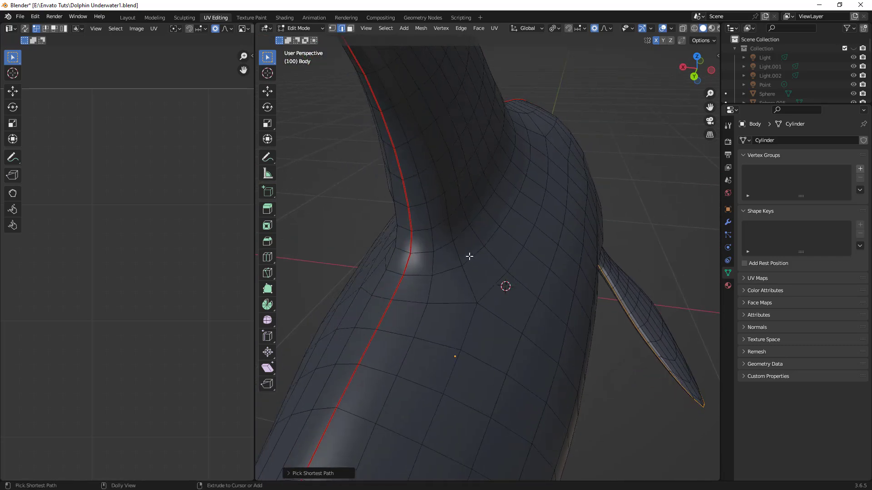
Add the edge loops at the bases of both tail flukes to the selection and mark all selected edges as seams
ctrl+alt+click(471, 256)
key(ctrl+z)
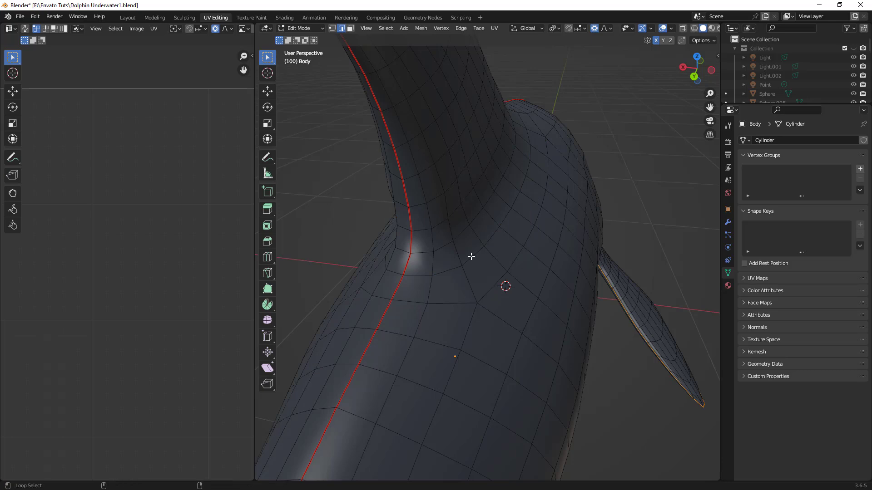
scroll(517, 316, down, 8)
middle_drag(514, 317, 511, 374)
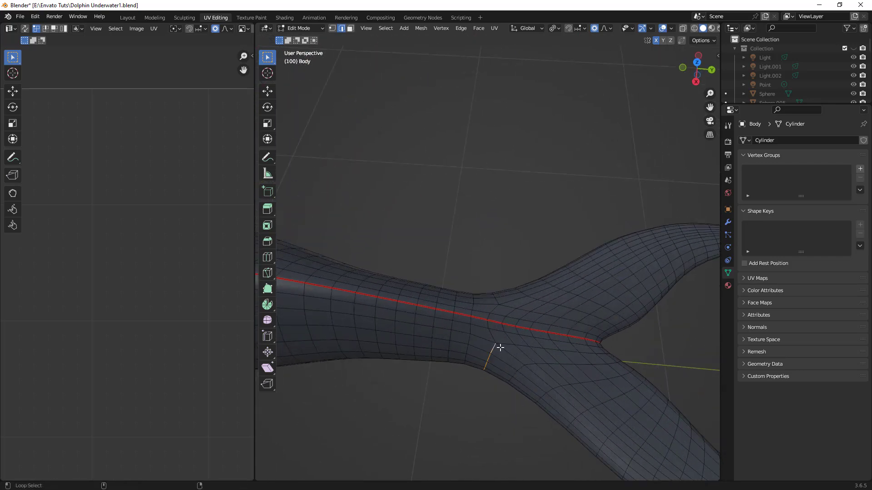
middle_drag(554, 371, 388, 350)
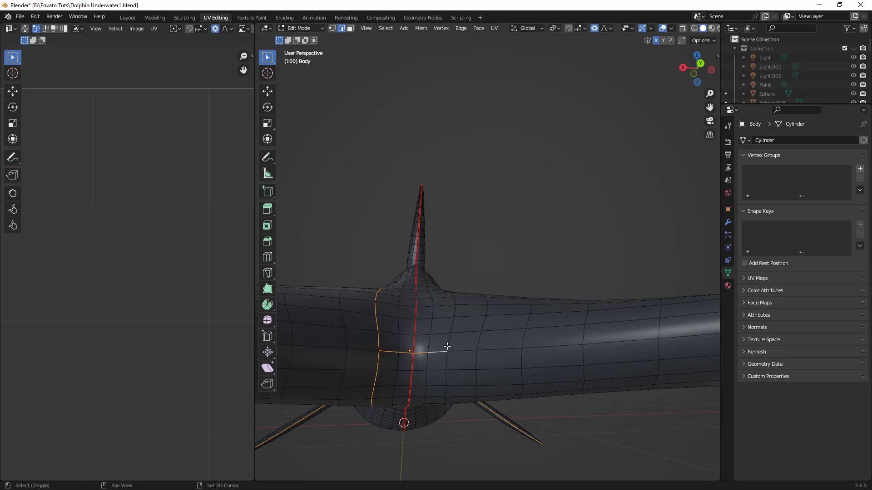
middle_drag(480, 358, 533, 379)
alt+shift+click(454, 313)
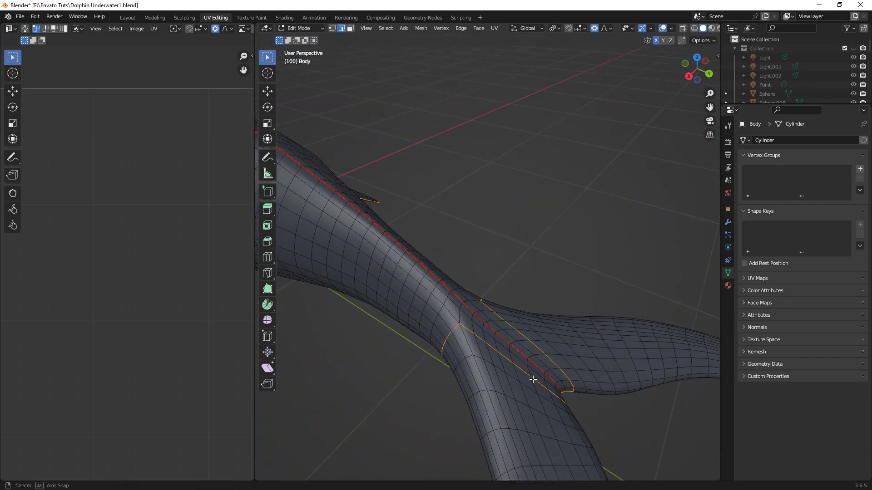
key(u)
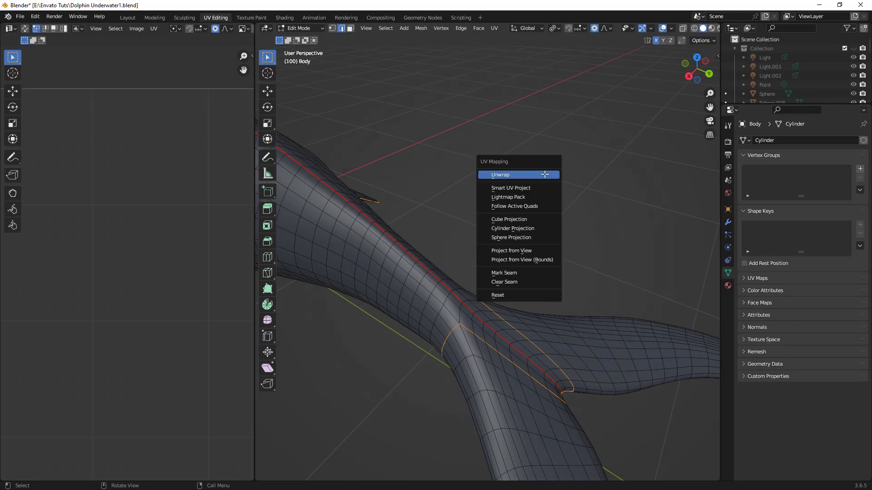
click(506, 280)
Select the rear edge of one tail fluke from its base seam outward using shortest edge paths
middle_drag(507, 273, 540, 313)
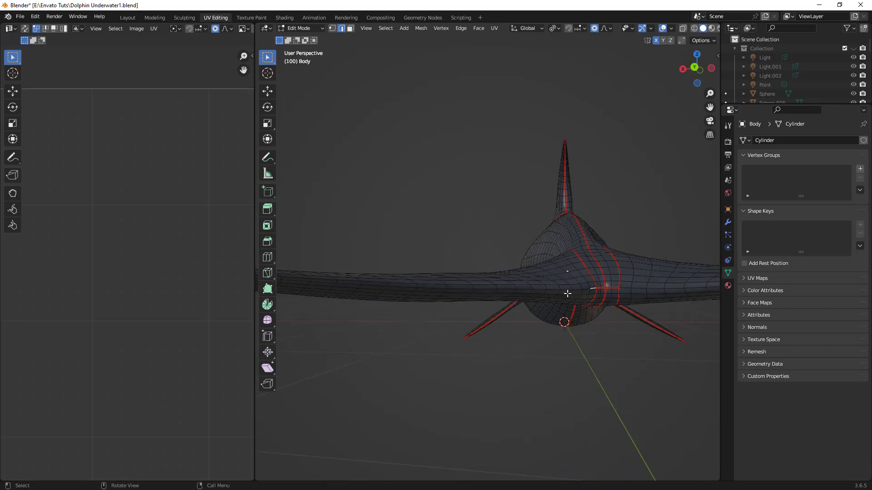
middle_drag(424, 290, 530, 304)
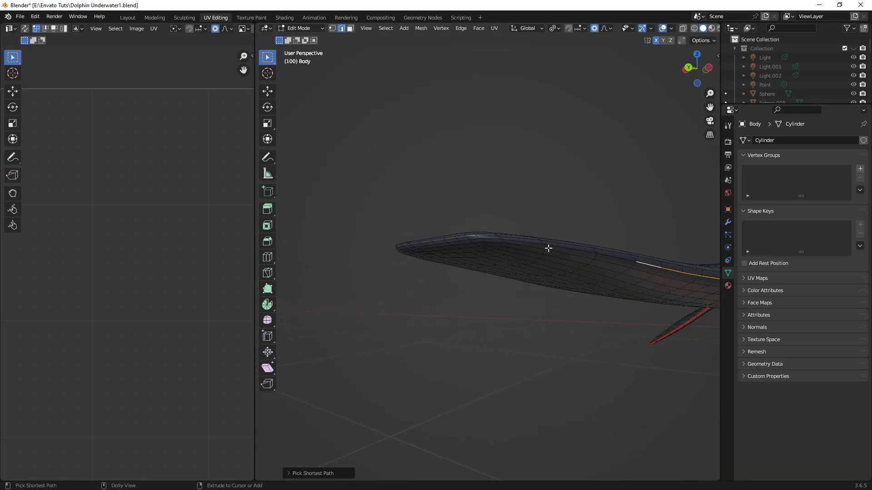
middle_drag(491, 243, 626, 334)
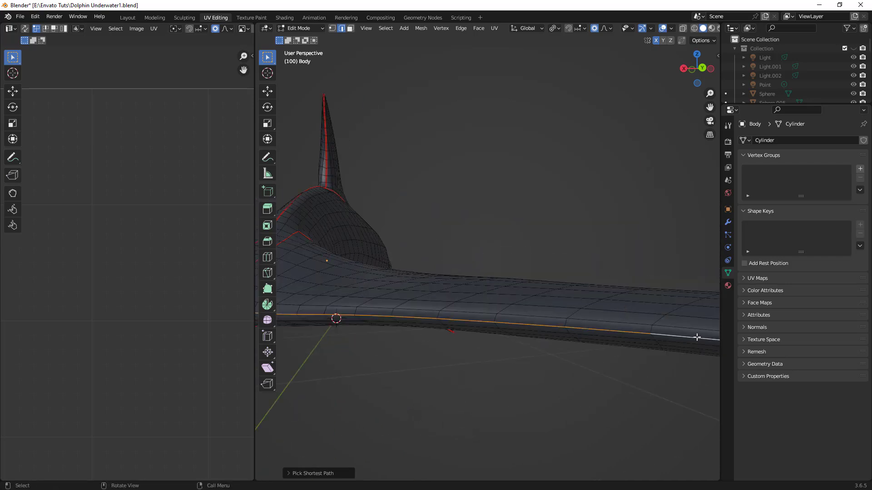
Extend the selection with shortest edge paths along the other tail fluke's rear edge to its tip and mark the selected edges as seams
middle_drag(697, 337, 412, 264)
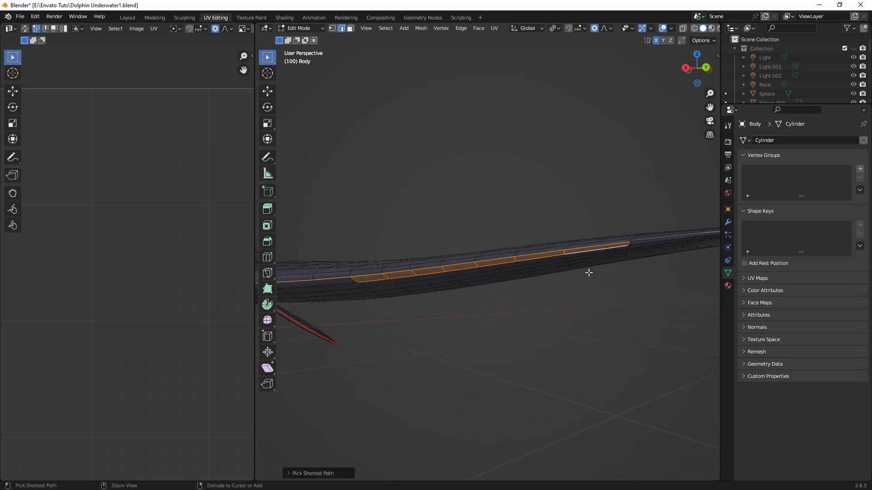
middle_drag(648, 240, 544, 318)
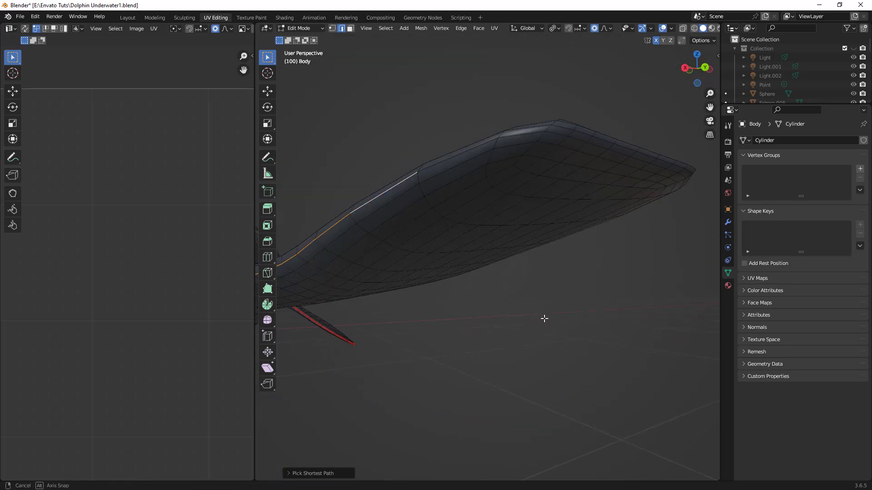
ctrl+shift+click(561, 134)
shift+middle_drag(614, 181, 584, 195)
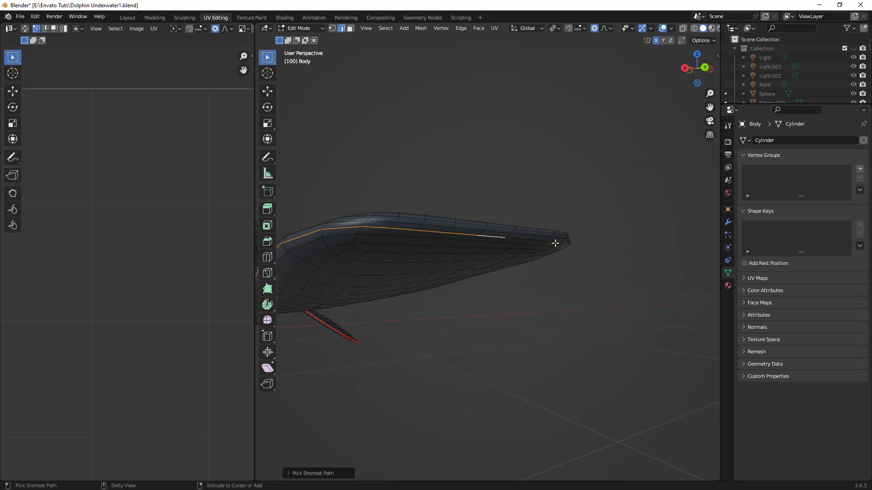
middle_drag(555, 243, 492, 255)
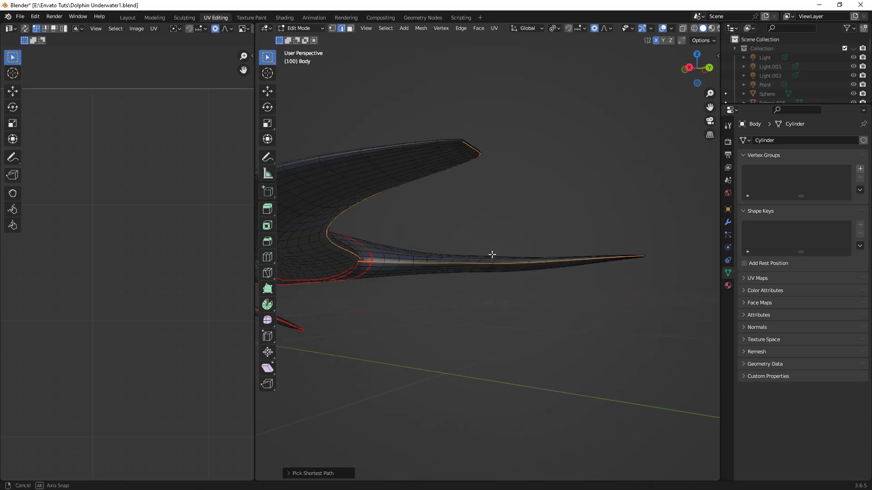
key(u)
click(540, 196)
Examine the marked seams around the whole dolphin, including the underside, pectoral fins and tail flukes
scroll(541, 196, down, 5)
middle_drag(541, 196, 491, 299)
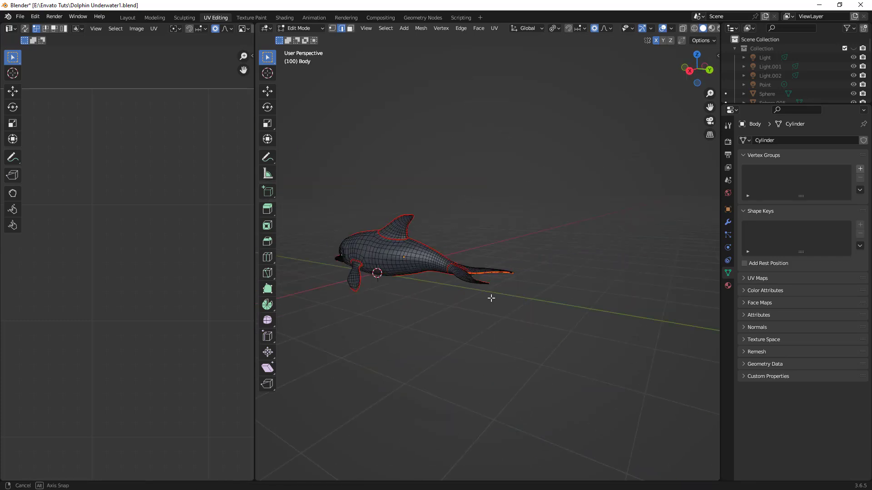
middle_drag(538, 331, 605, 293)
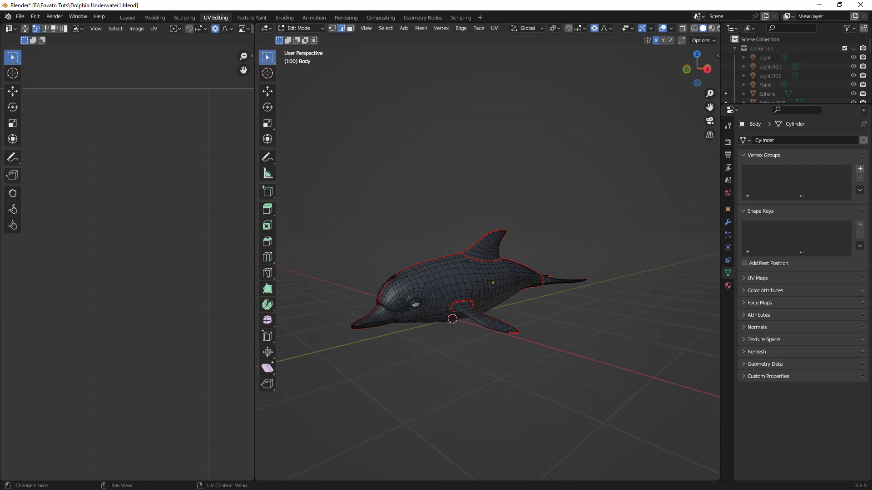
middle_drag(529, 229, 505, 237)
scroll(500, 259, up, 3)
middle_drag(498, 268, 535, 259)
shift+middle_drag(452, 261, 493, 248)
scroll(504, 297, up, 3)
scroll(540, 302, down, 3)
scroll(589, 250, up, 3)
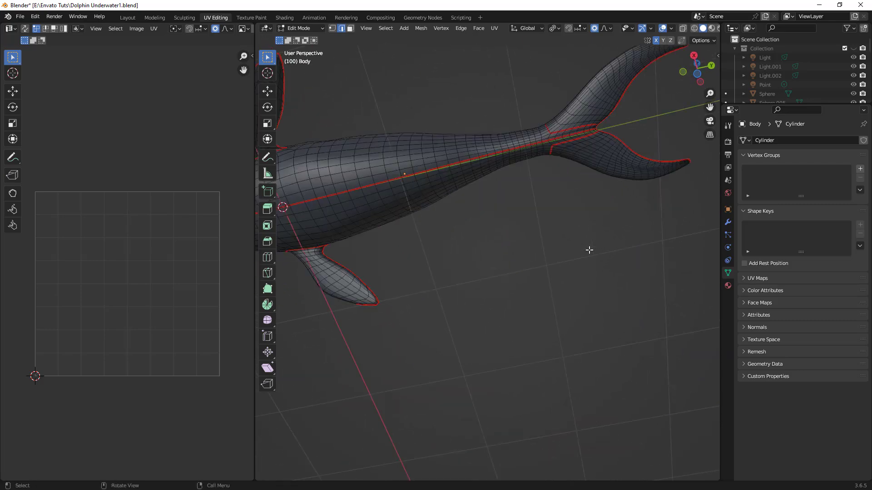
middle_drag(589, 250, 454, 421)
scroll(548, 290, down, 5)
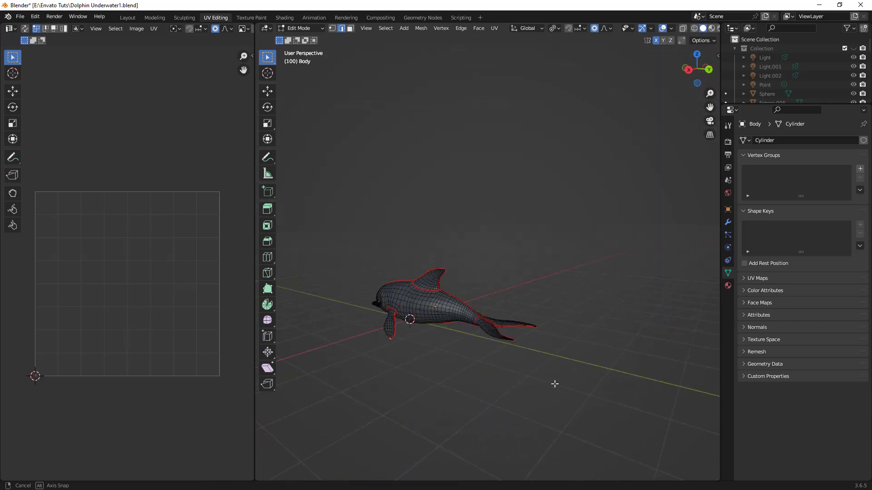
middle_drag(555, 384, 495, 340)
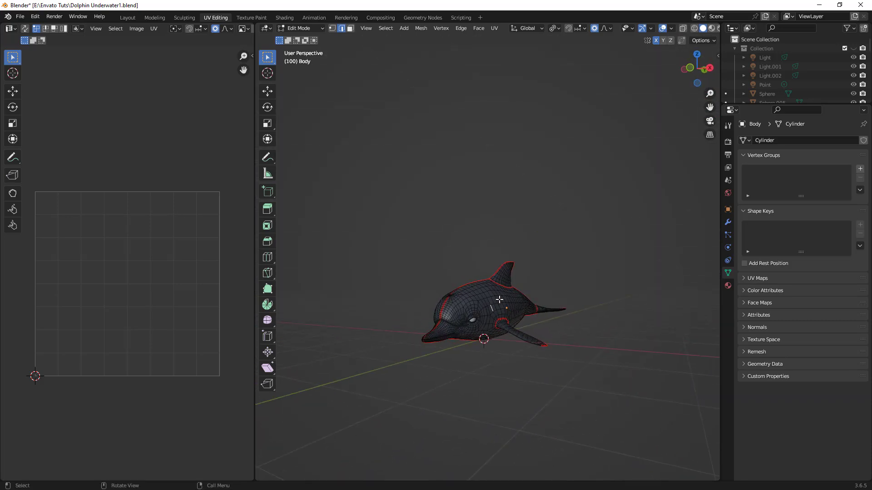
Select the entire dolphin body mesh so both halves are included in the UV layout
key(a)
middle_drag(570, 389, 564, 381)
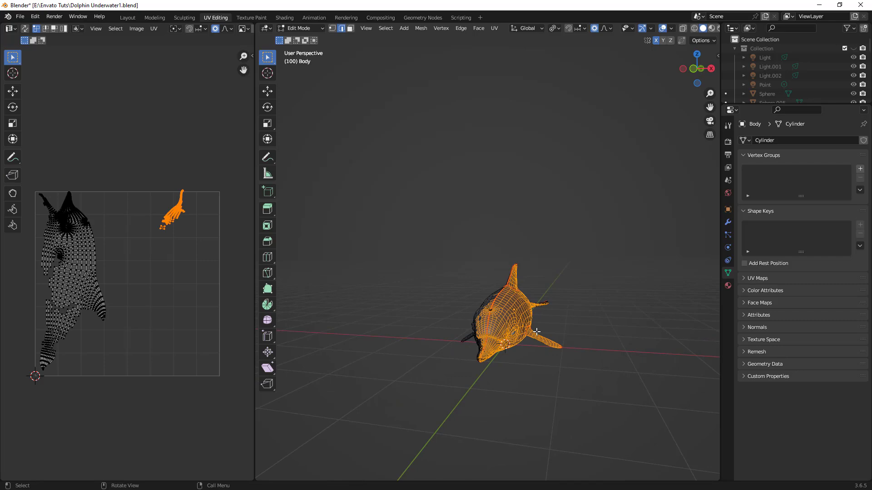
key(a)
middle_drag(536, 331, 532, 333)
scroll(126, 261, down, 2)
middle_drag(126, 261, 139, 264)
scroll(609, 362, up, 3)
middle_drag(609, 362, 487, 389)
middle_drag(449, 355, 461, 349)
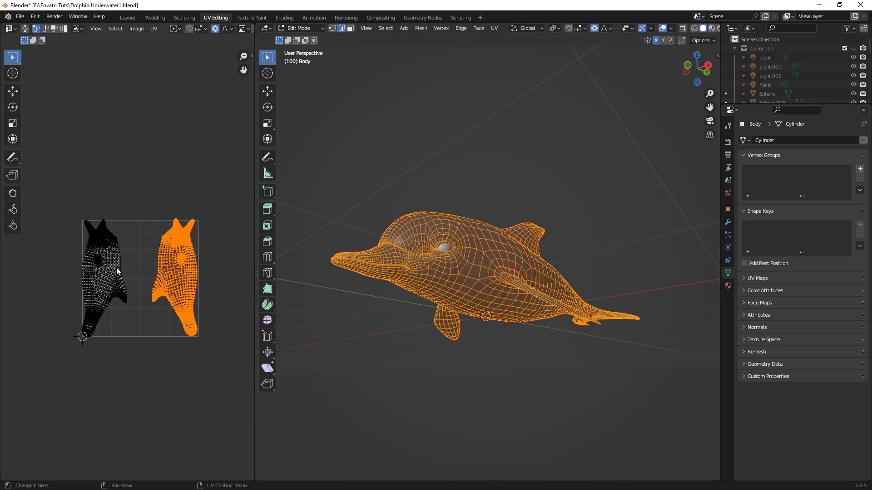
Select all UVs of the body and unwrap them again along the marked seams
key(a)
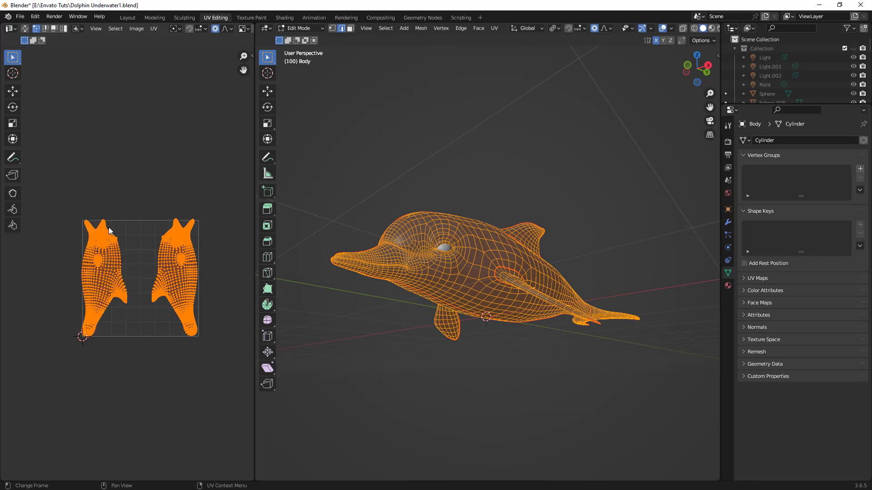
right_click(132, 225)
click(100, 224)
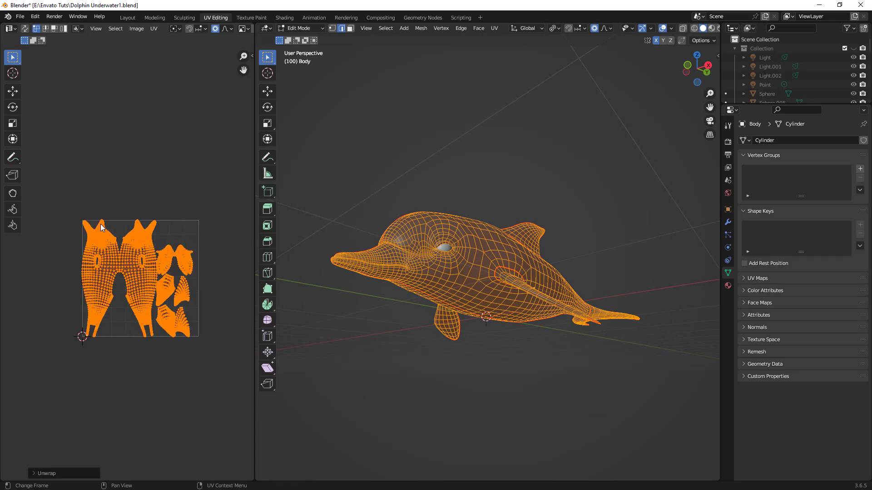
Widen the UV editor across most of the workspace and deselect all UVs
scroll(241, 293, up, 3)
drag(252, 288, 618, 286)
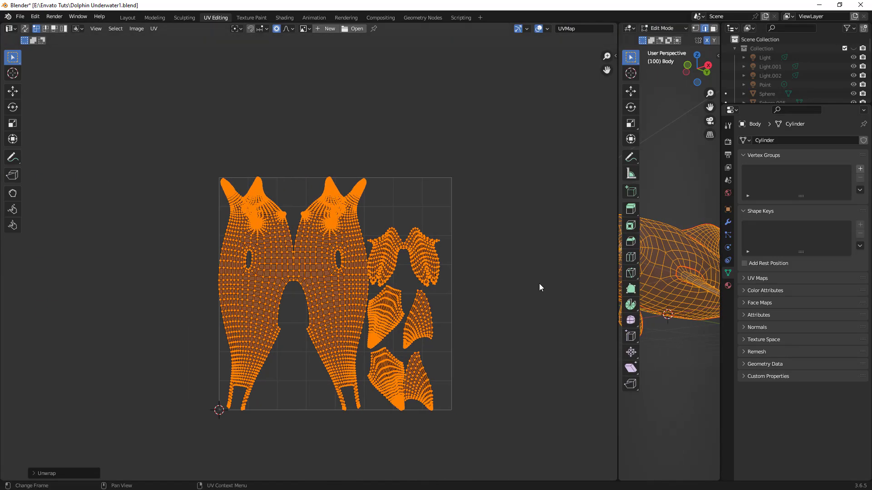
key(alt+a)
Examine the unwrapped body, fin and fluke UV islands up close for overlaps, gaps and distortion
scroll(452, 290, up, 5)
scroll(345, 344, down, 3)
scroll(397, 205, up, 6)
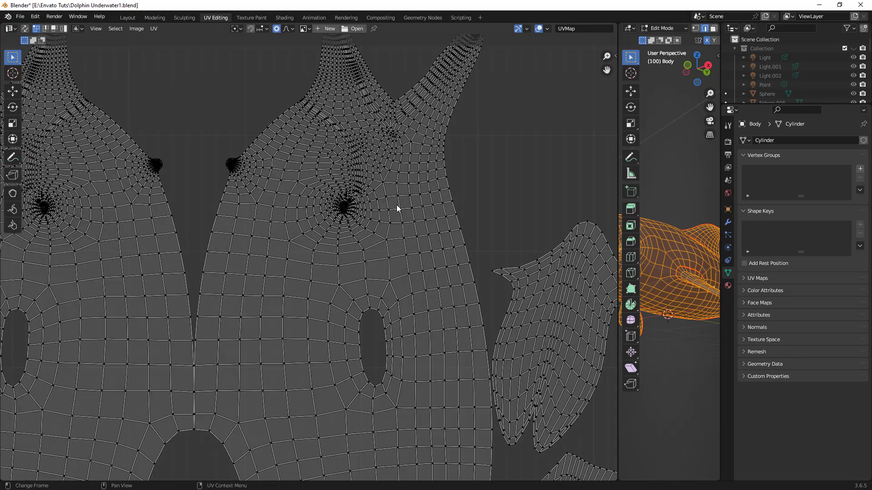
middle_drag(378, 323, 326, 404)
scroll(395, 257, up, 3)
shift+middle_drag(395, 257, 378, 386)
scroll(355, 329, up, 4)
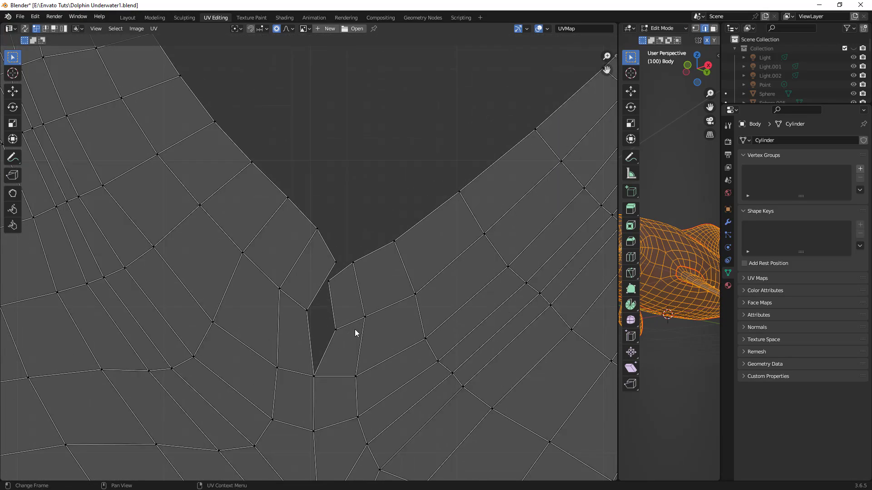
scroll(337, 288, down, 9)
shift+middle_drag(320, 304, 331, 307)
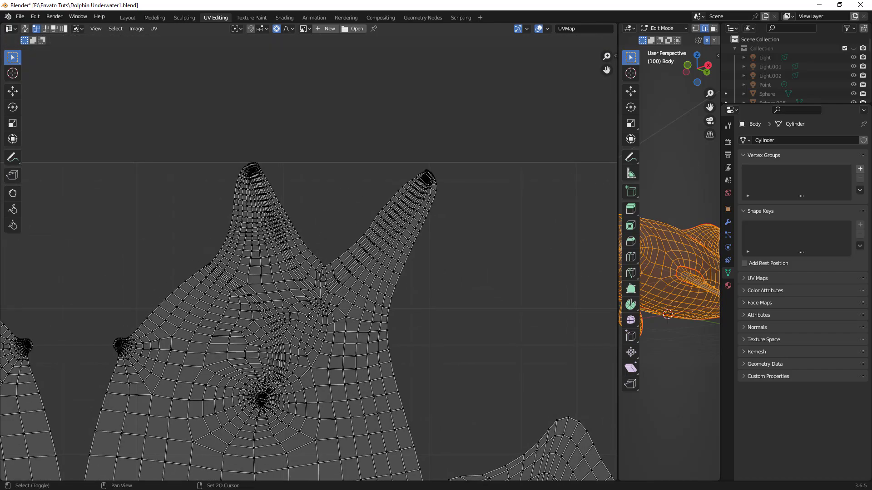
scroll(294, 240, up, 5)
scroll(294, 240, down, 3)
shift+middle_drag(294, 239, 366, 416)
scroll(282, 292, up, 3)
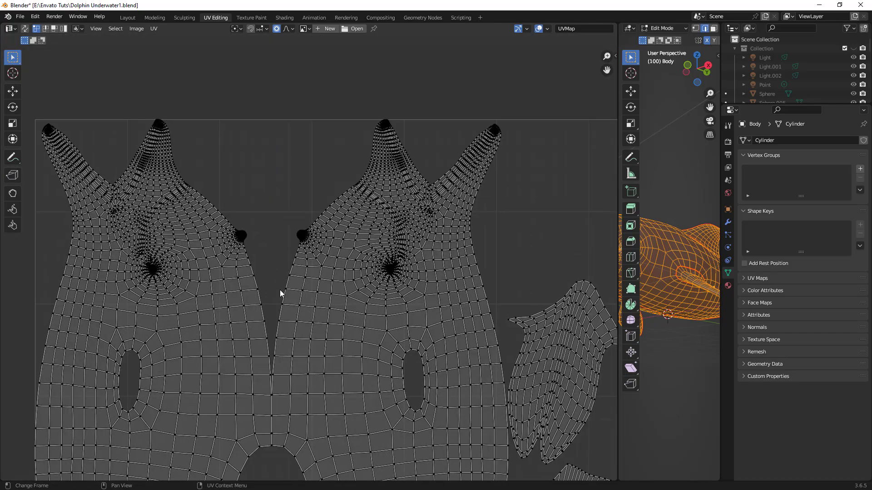
scroll(295, 292, down, 6)
scroll(368, 305, up, 7)
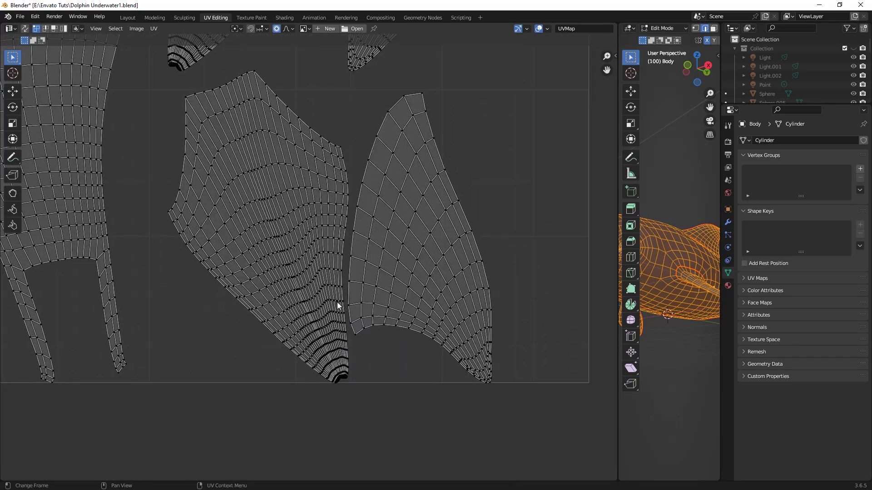
scroll(337, 306, up, 4)
scroll(388, 317, down, 5)
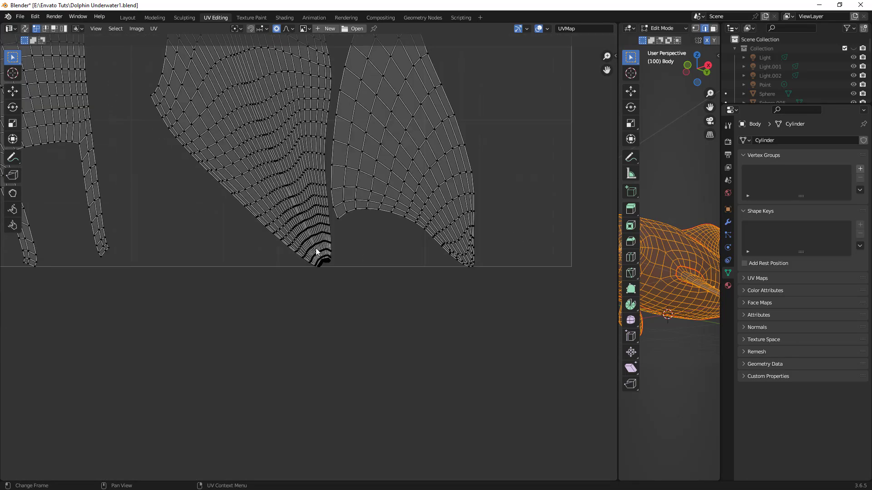
scroll(316, 252, down, 6)
scroll(327, 247, up, 4)
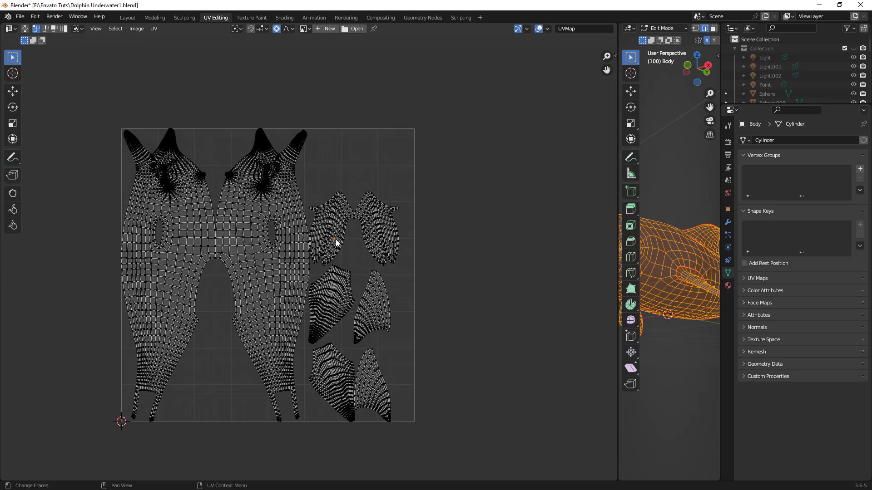
Select the topmost pair of small UV islands beside the body island and move it up, slightly away from the body
key(l)
key(l)
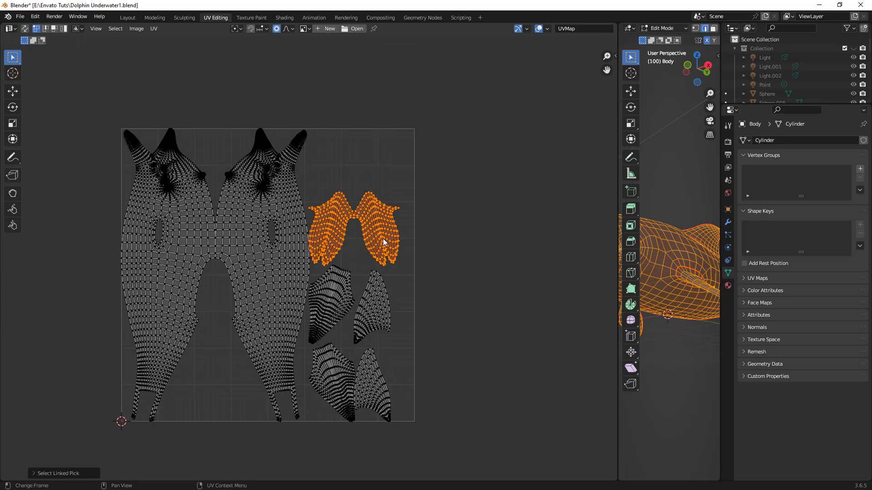
key(g)
click(390, 204)
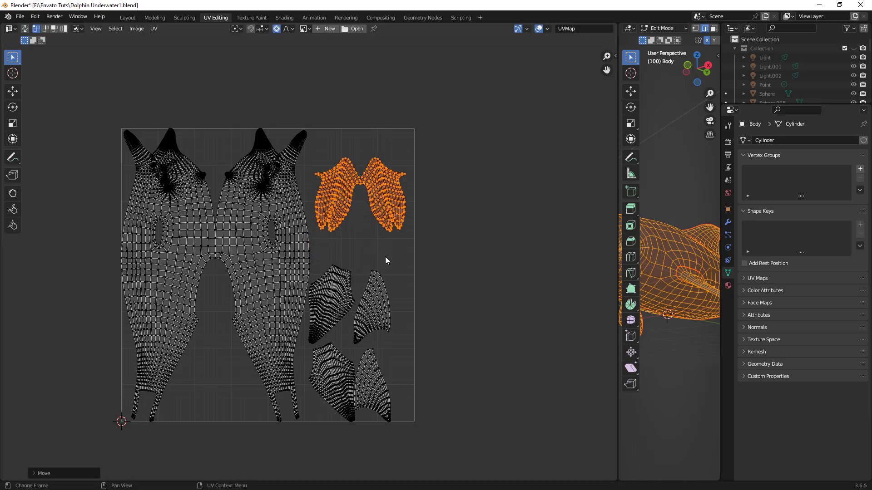
Select the middle pair of small UV islands and move it up and slightly away from the body island
click(375, 293)
key(l)
key(l)
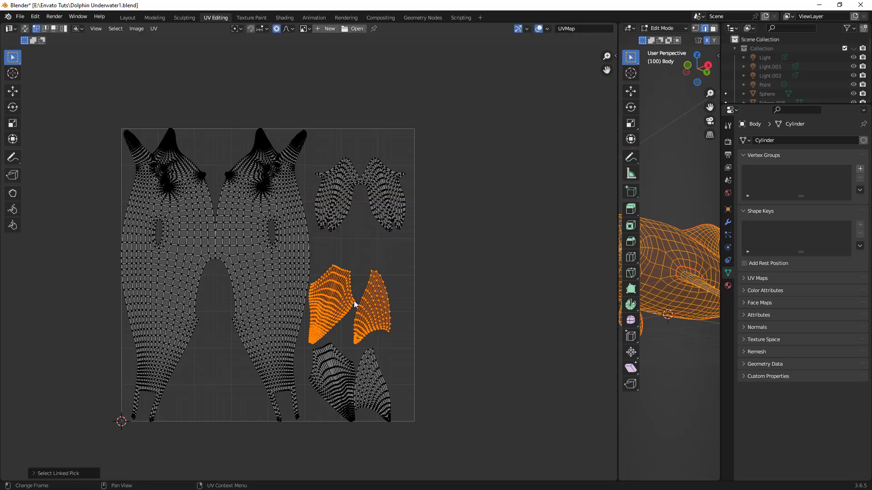
key(g)
click(363, 283)
scroll(362, 284, up, 2)
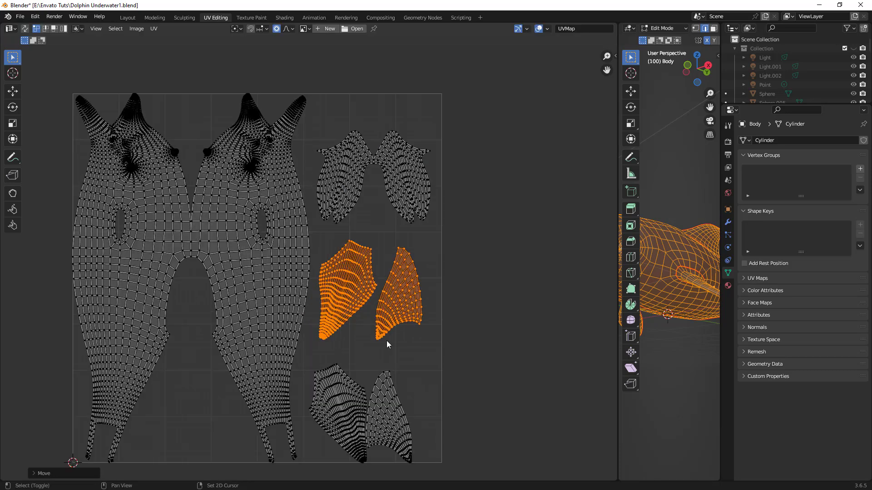
Select the lowest pair of small UV islands, move it slightly up and away from the body island, and deselect it
click(317, 306)
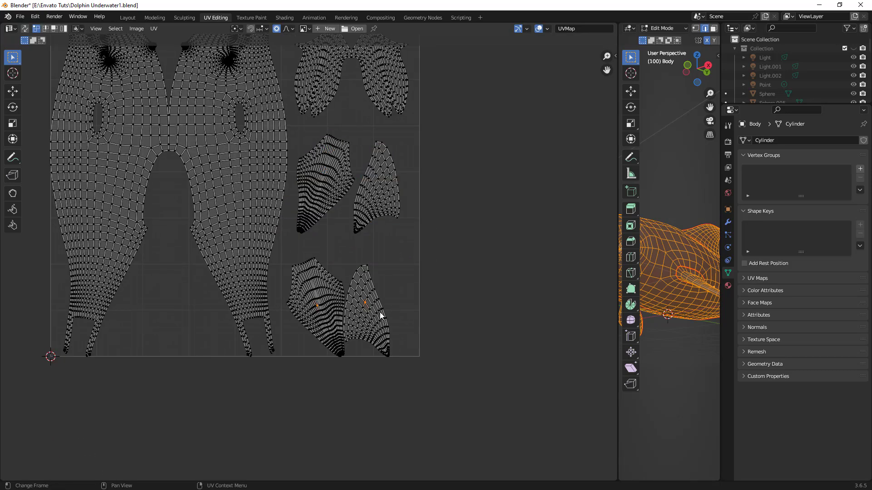
key(l)
key(l)
key(g)
click(331, 301)
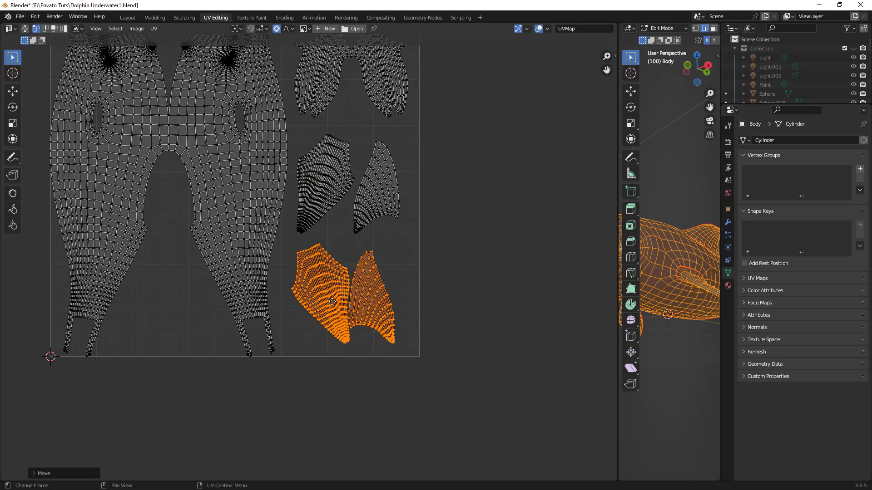
scroll(352, 314, down, 2)
click(369, 324)
scroll(308, 262, down, 1)
middle_drag(262, 300, 280, 308)
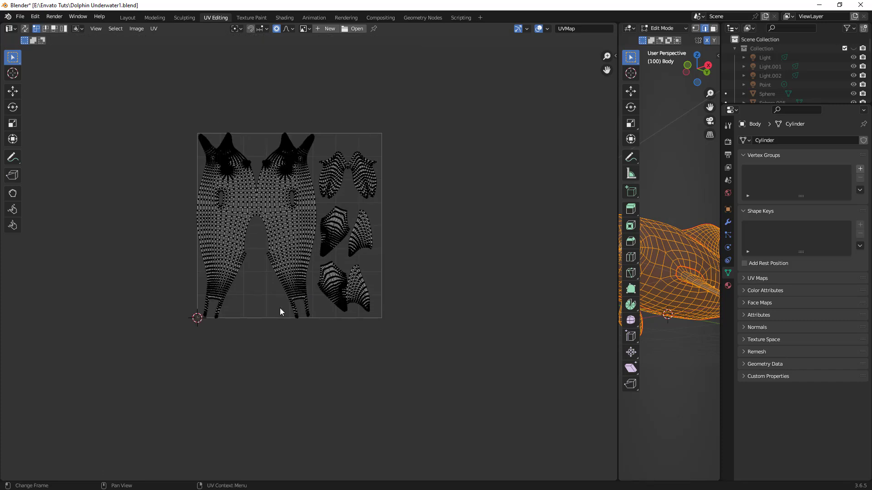
scroll(384, 193, up, 1)
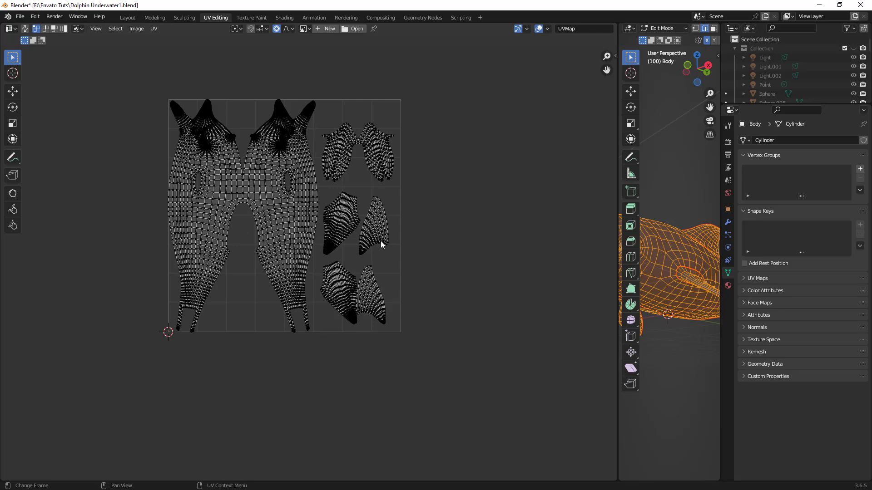
scroll(381, 243, down, 1)
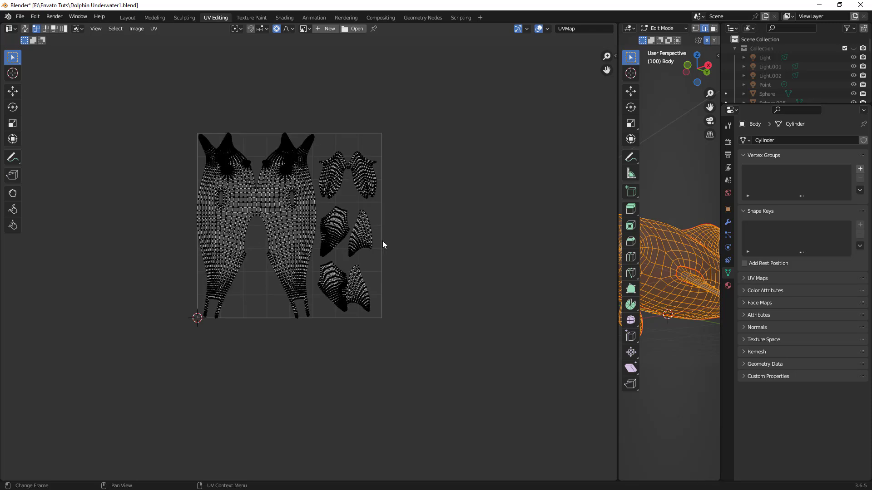
scroll(422, 247, up, 2)
shift+middle_drag(447, 251, 445, 291)
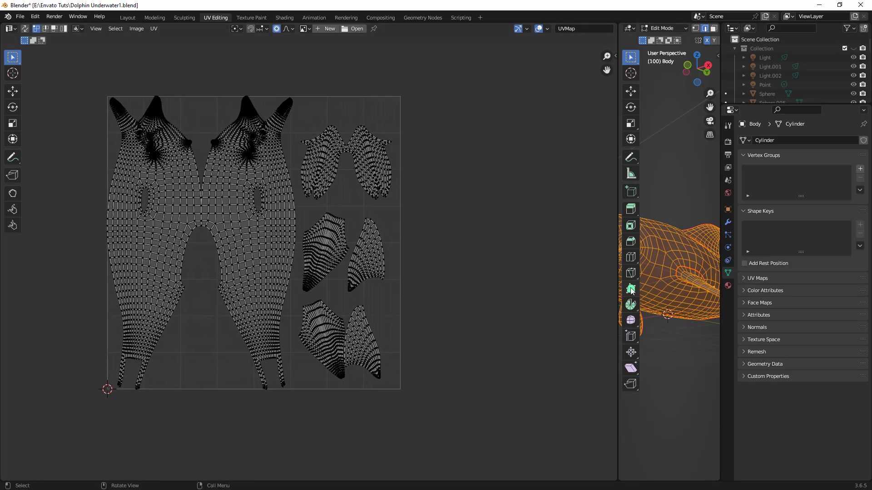
Shrink the UV editor to enlarge the 3D viewport, and clear the full selection of the dolphin mesh
drag(618, 290, 222, 288)
middle_drag(414, 290, 517, 255)
scroll(450, 318, up, 3)
scroll(494, 266, up, 1)
key(alt+a)
mouse_move(518, 255)
shift+middle_down()
mouse_move(558, 236)
mouse_move(506, 267)
mouse_move(508, 275)
mouse_move(505, 254)
mouse_move(525, 283)
mouse_move(506, 281)
shift+middle_up()
click(438, 258)
scroll(513, 273, down, 3)
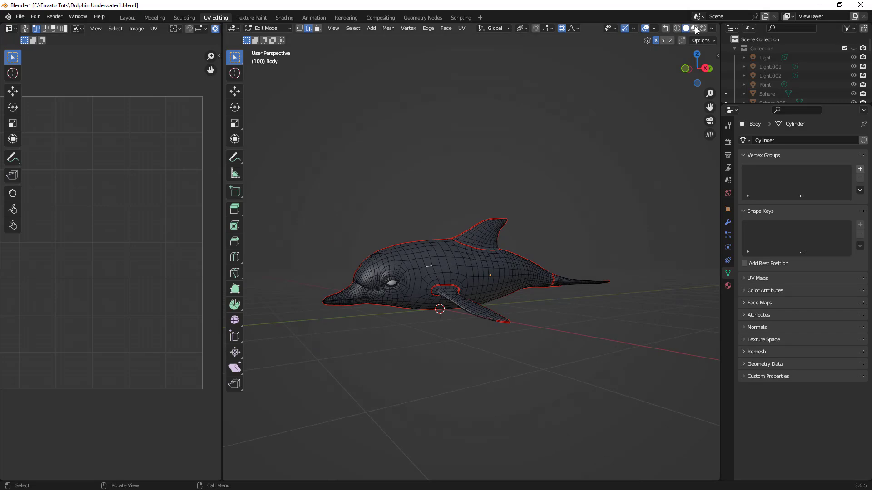
Show the dolphin in Material Preview shading and switch from Edit Mode back to Object Mode
click(695, 28)
middle_drag(425, 255, 427, 265)
scroll(427, 265, up, 2)
shift+middle_drag(427, 265, 445, 218)
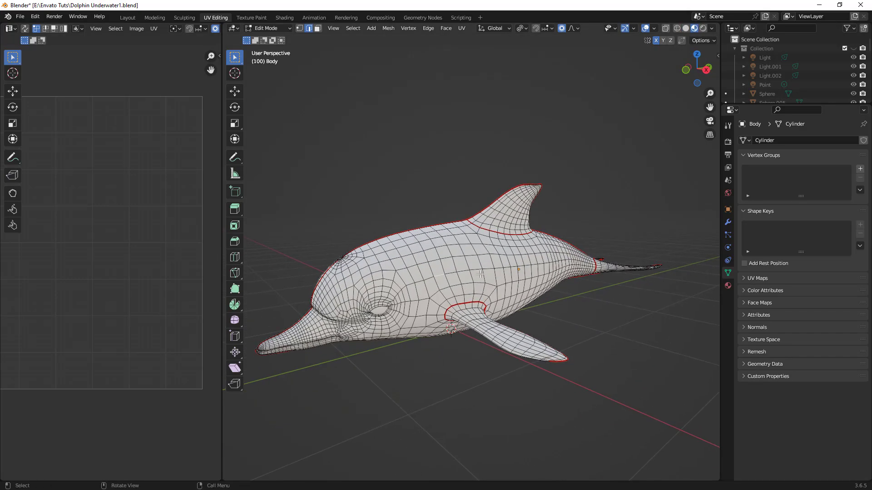
key(Tab)
middle_drag(459, 297, 387, 160)
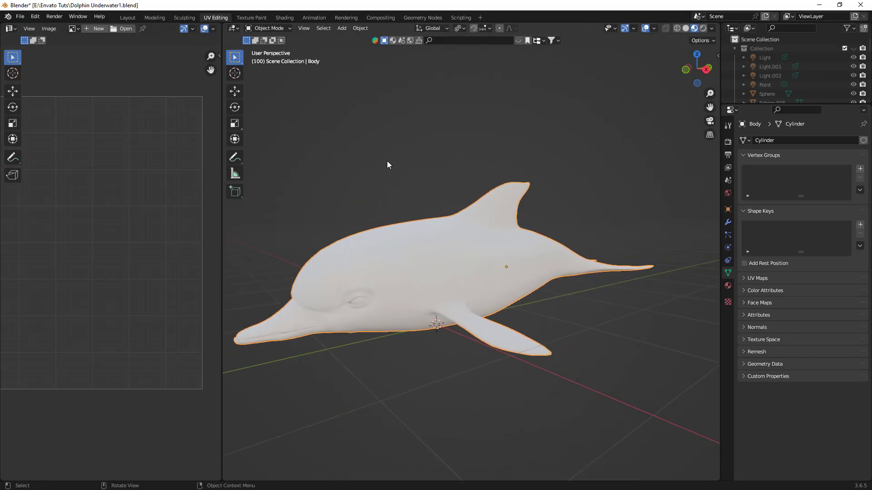
Switch to the Texture Paint workspace with the dolphin body in view
click(252, 17)
mouse_move(526, 227)
middle_down()
mouse_move(534, 221)
mouse_move(521, 253)
middle_up()
scroll(517, 272, up, 2)
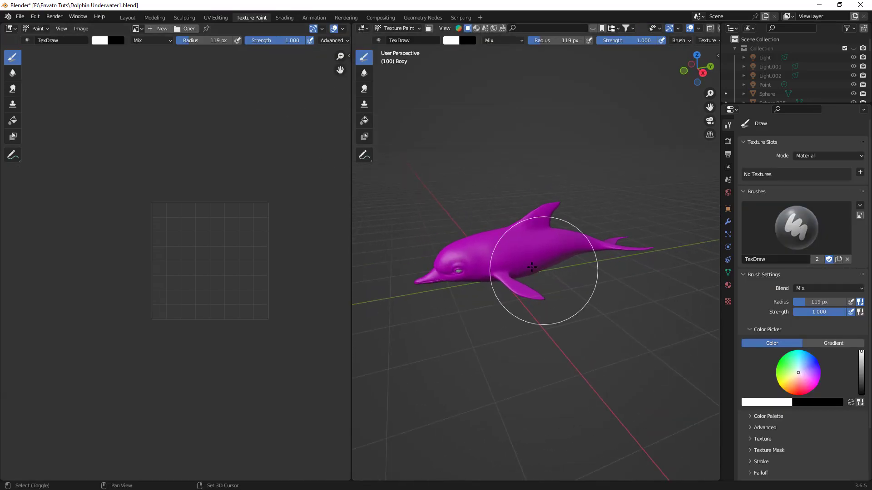
Start a new image for painting and name it Dolphin Texture
click(159, 29)
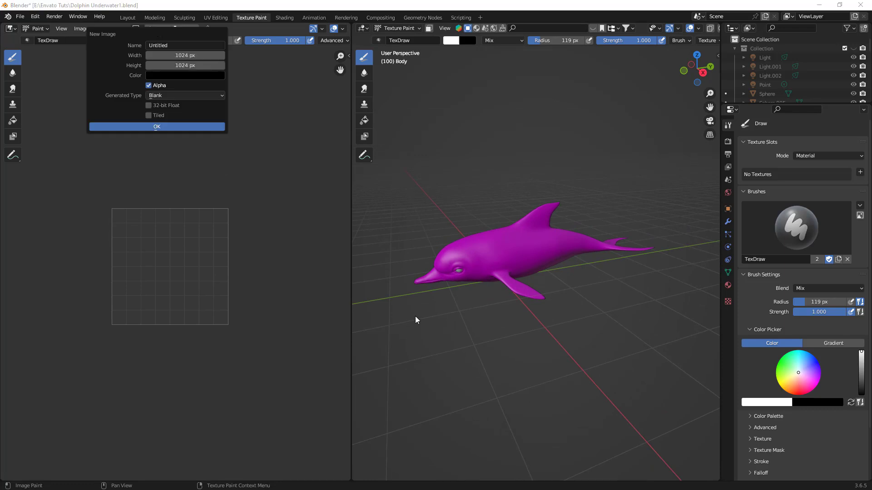
click(141, 29)
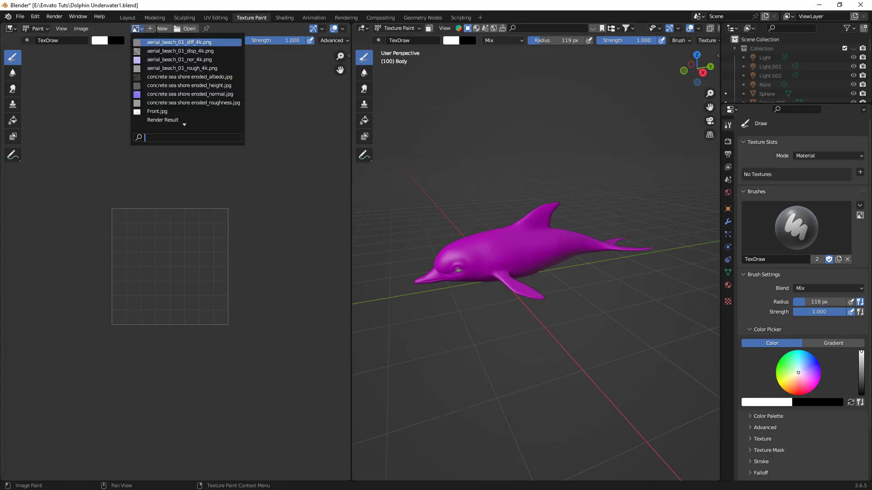
click(155, 29)
click(176, 46)
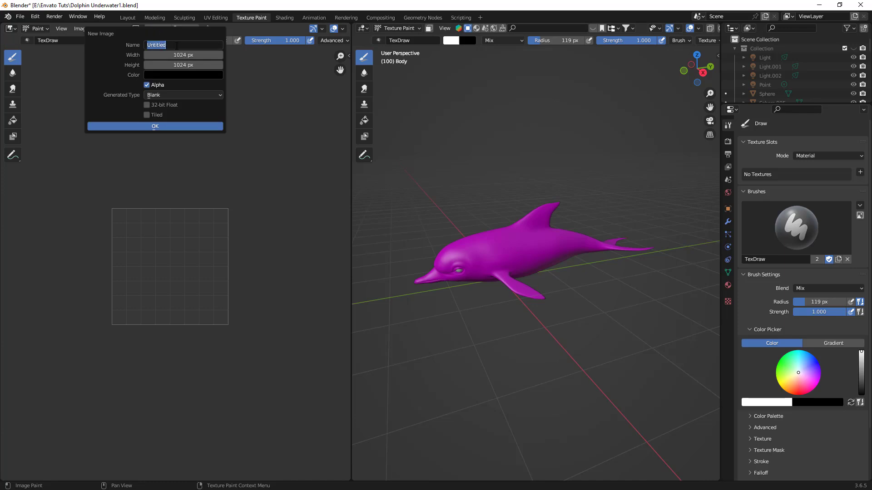
text(Dolphin Texture)
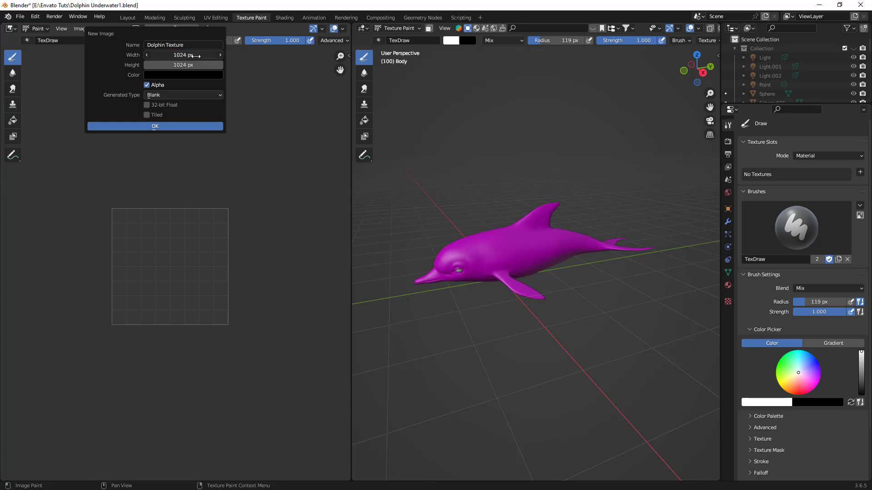
Set the new image's width and height to 2048 px and create it
click(196, 56)
text(2048)
key(Tab)
text(20)
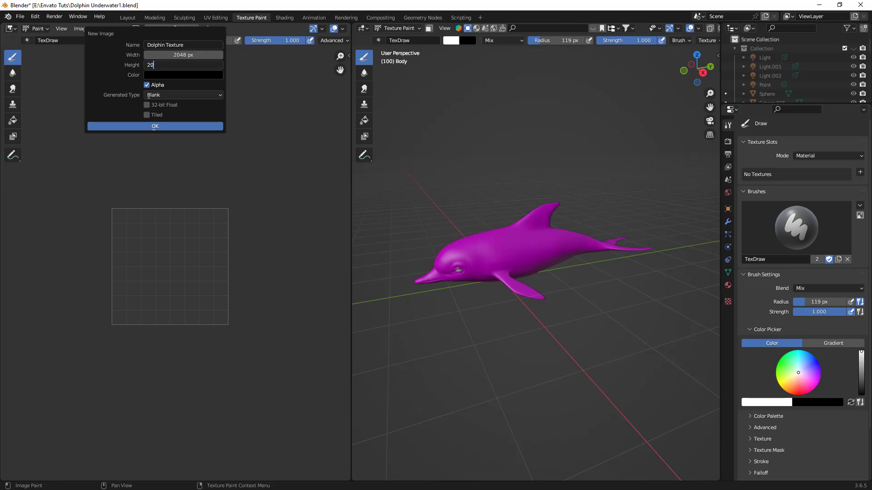
key(Return)
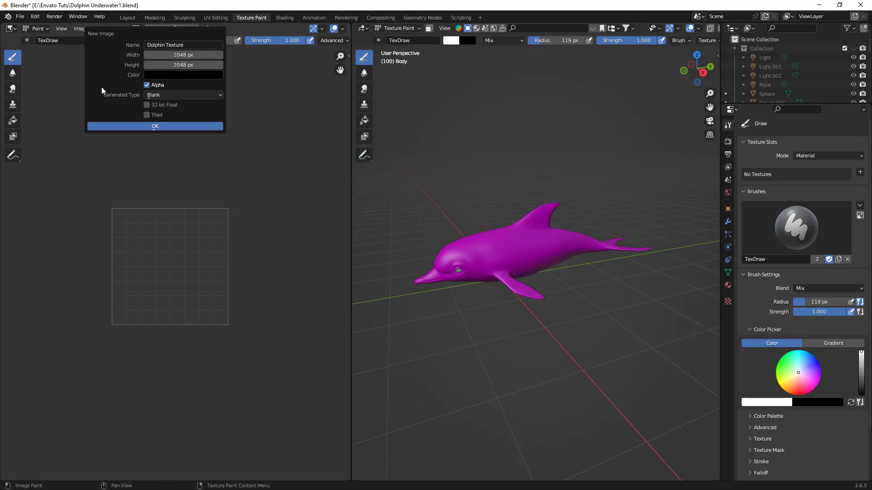
click(166, 127)
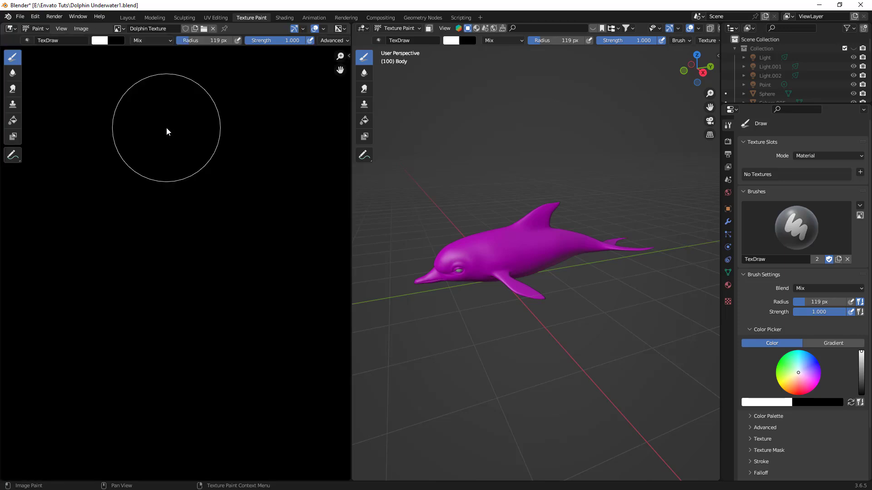
Open the dolphin body's material settings and rename its material
scroll(235, 249, down, 2)
scroll(235, 249, down, 1)
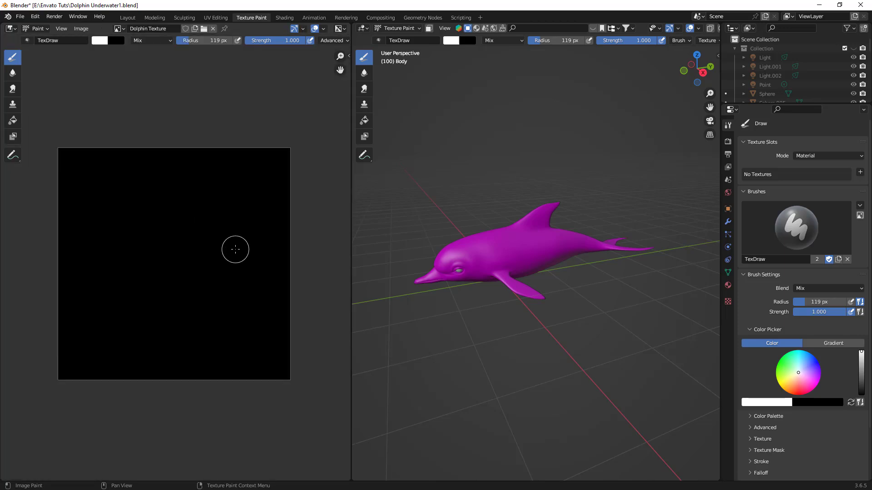
mouse_move(604, 310)
middle_down()
mouse_move(614, 309)
mouse_move(467, 272)
mouse_move(554, 311)
mouse_move(525, 321)
mouse_move(561, 325)
middle_up()
scroll(598, 308, up, 2)
shift+middle_drag(561, 325, 581, 303)
click(727, 285)
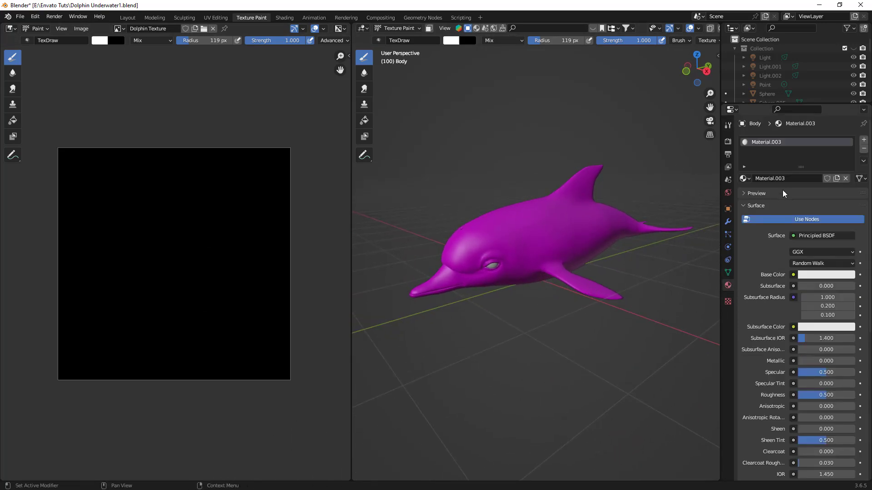
text(D)
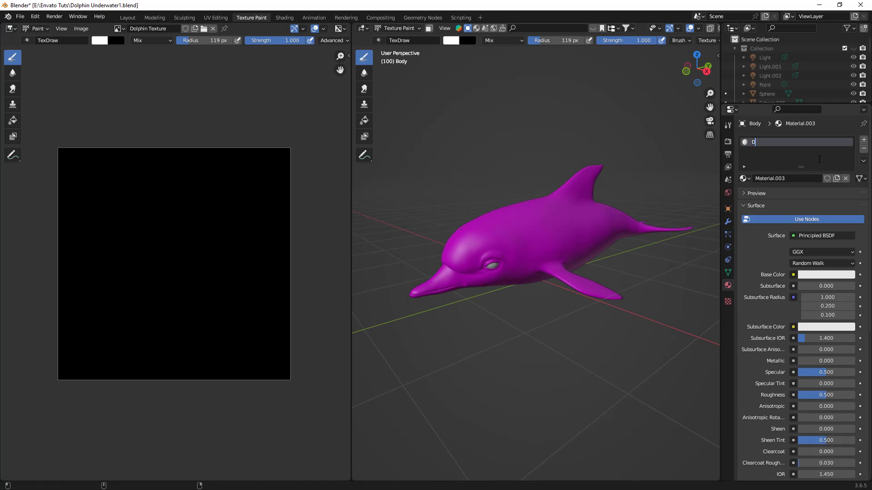